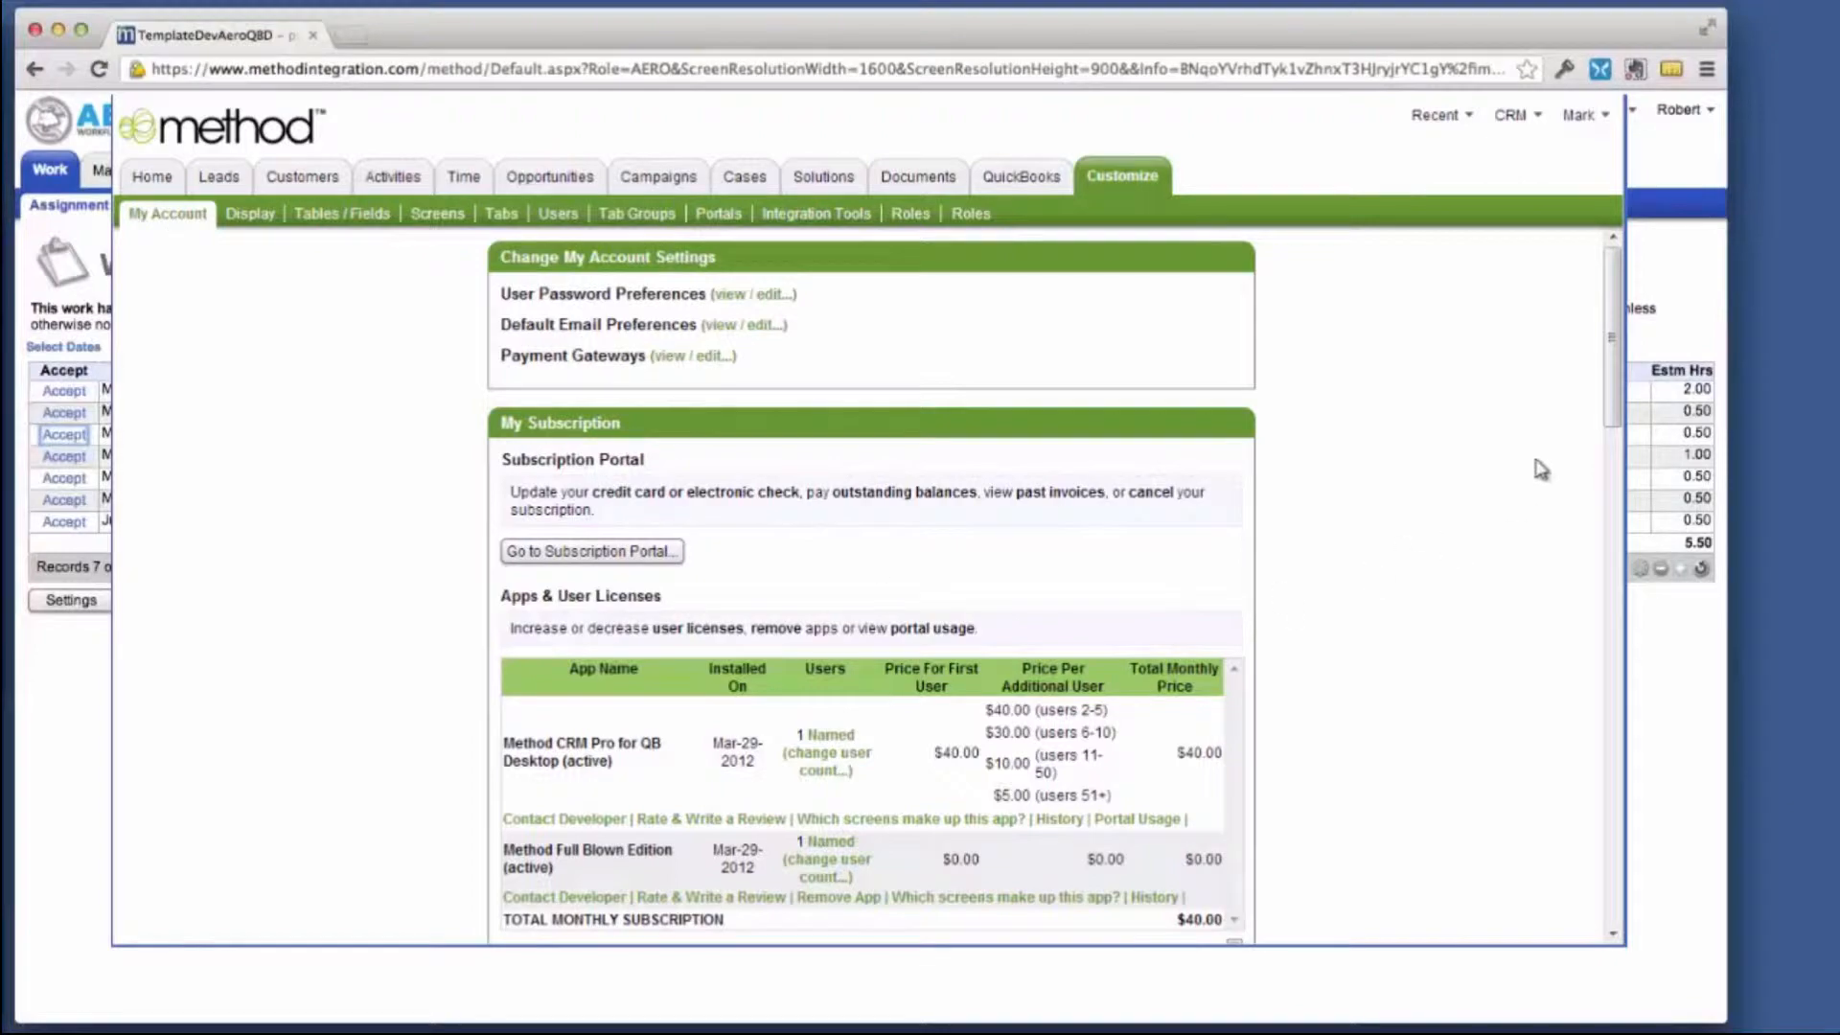
- Add the AERO Workflow Management for QB Desktop app to the account, using the AERO tab group
drag(1611, 373, 1610, 845)
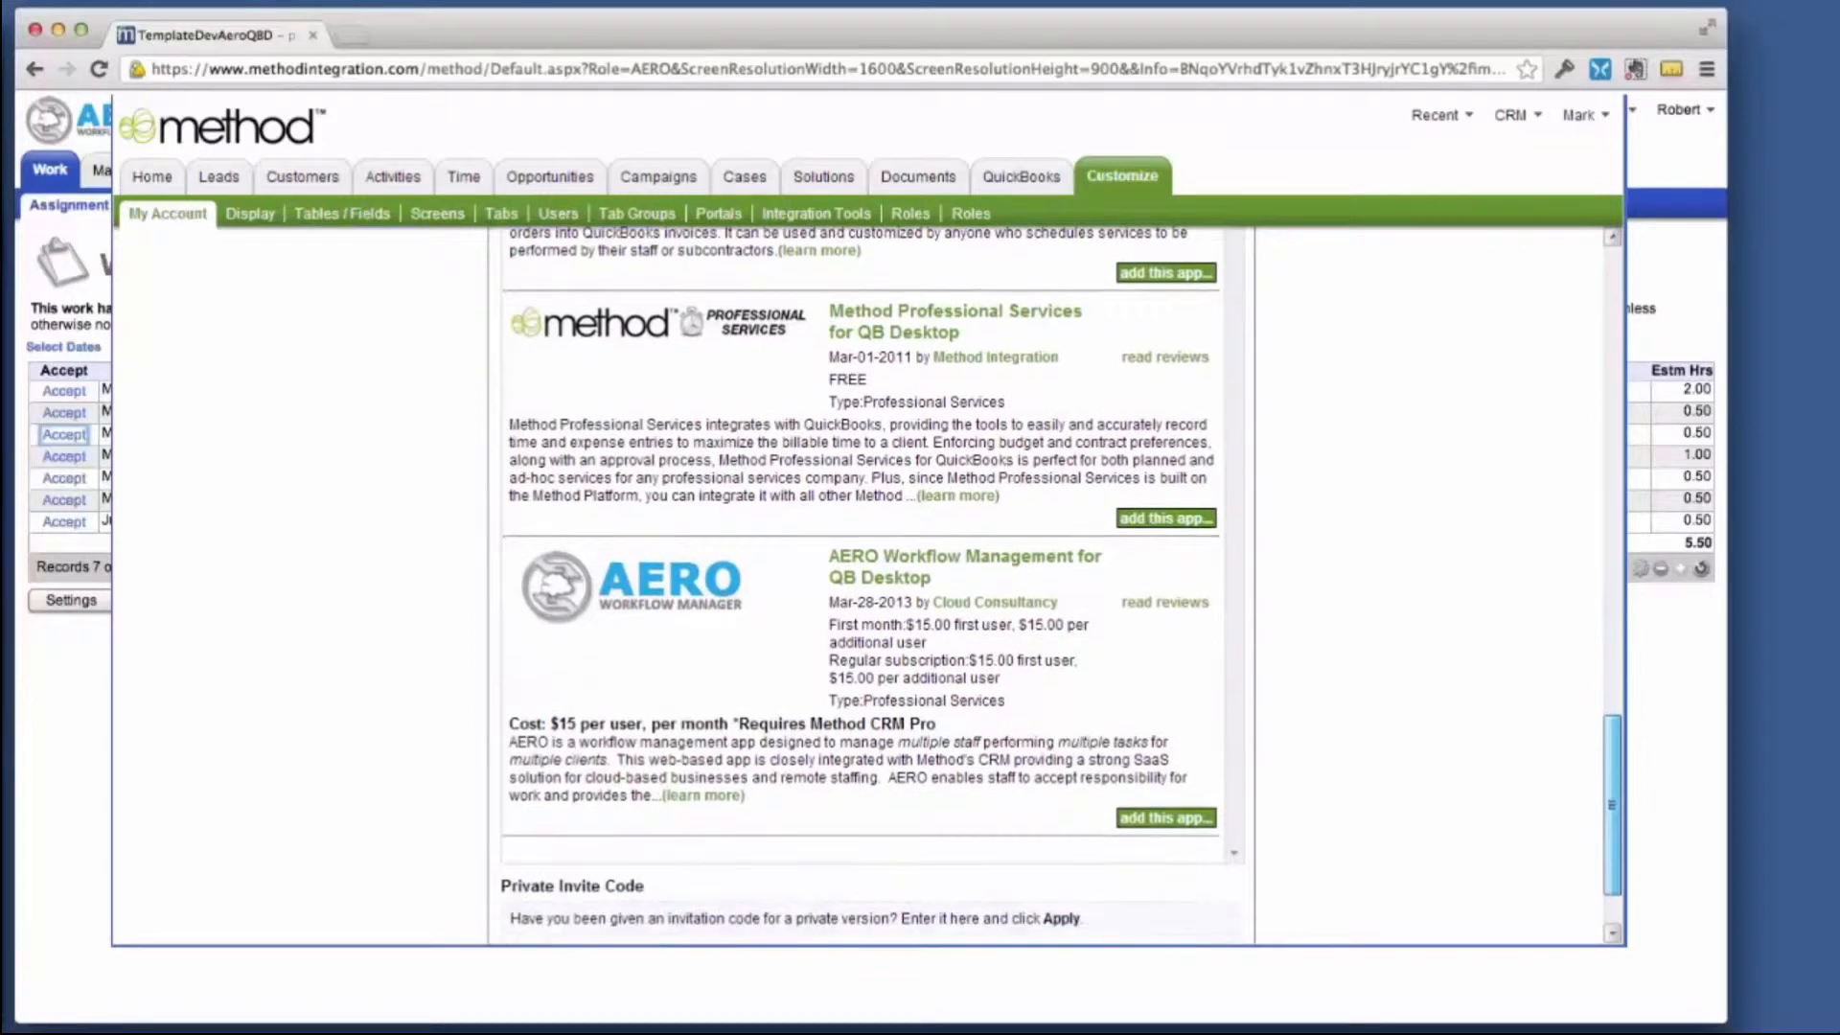
click(1188, 820)
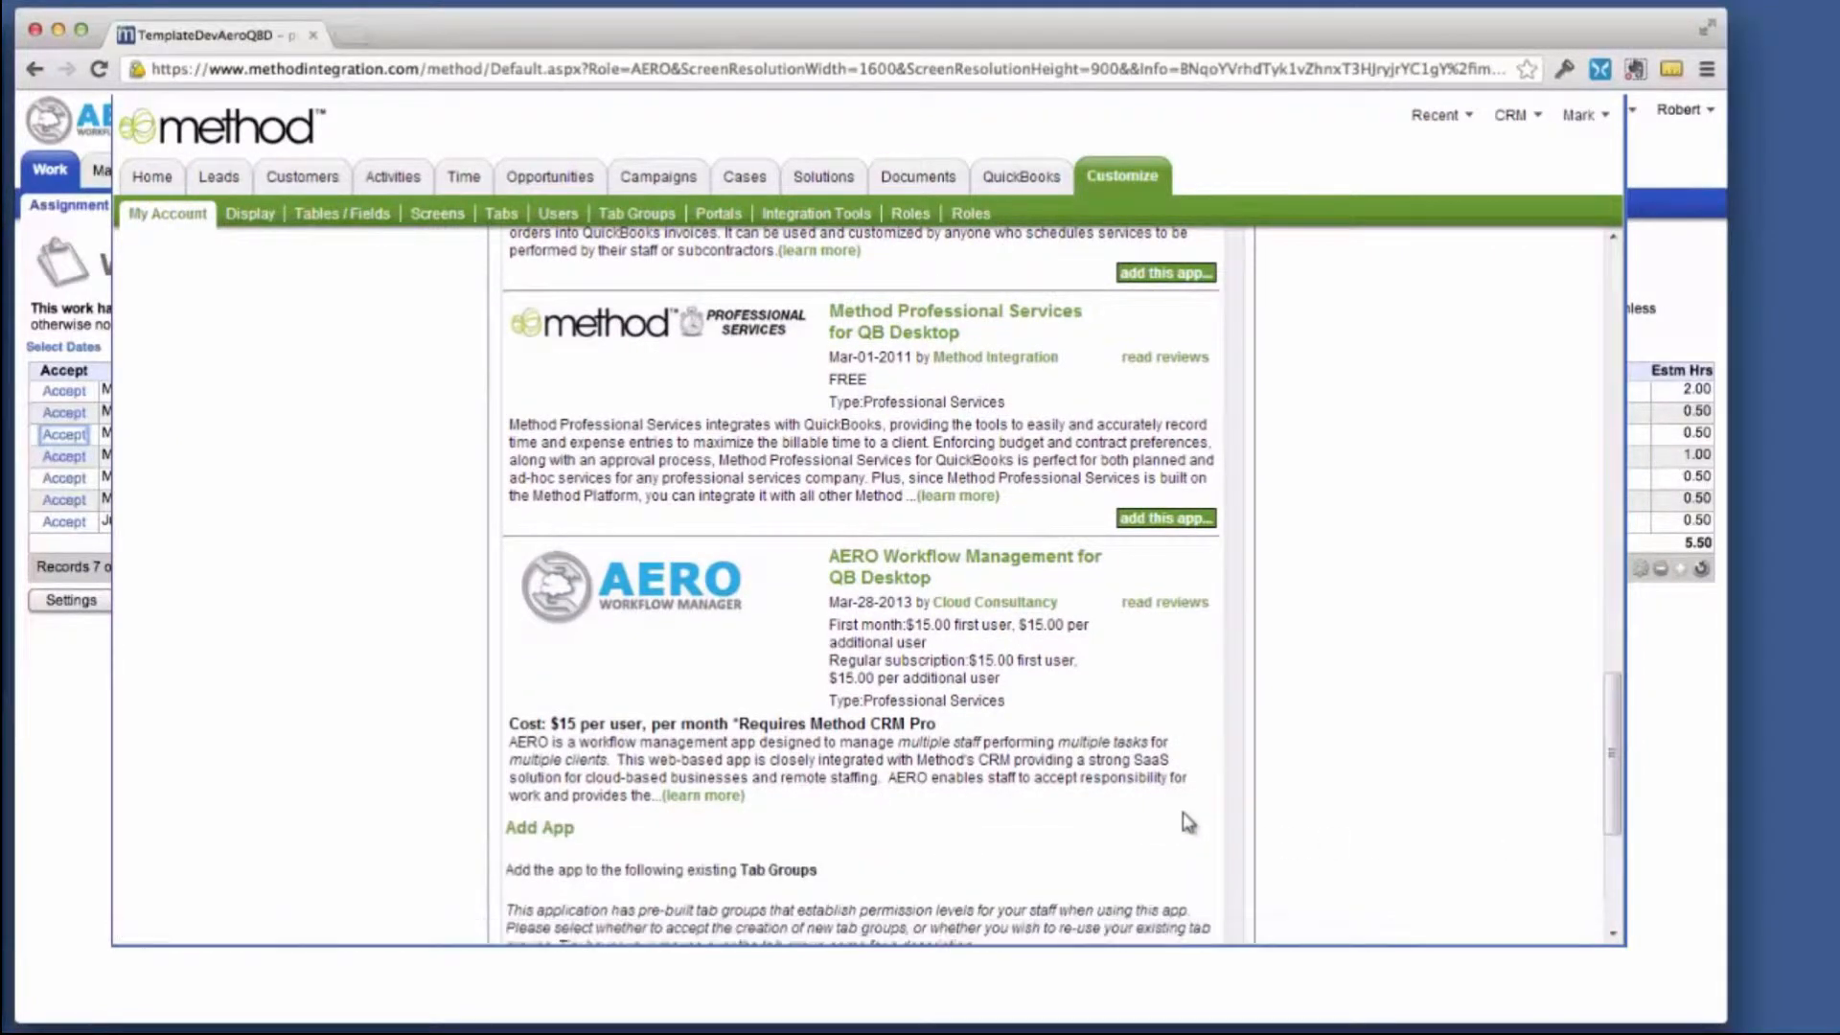
drag(1614, 753, 1616, 790)
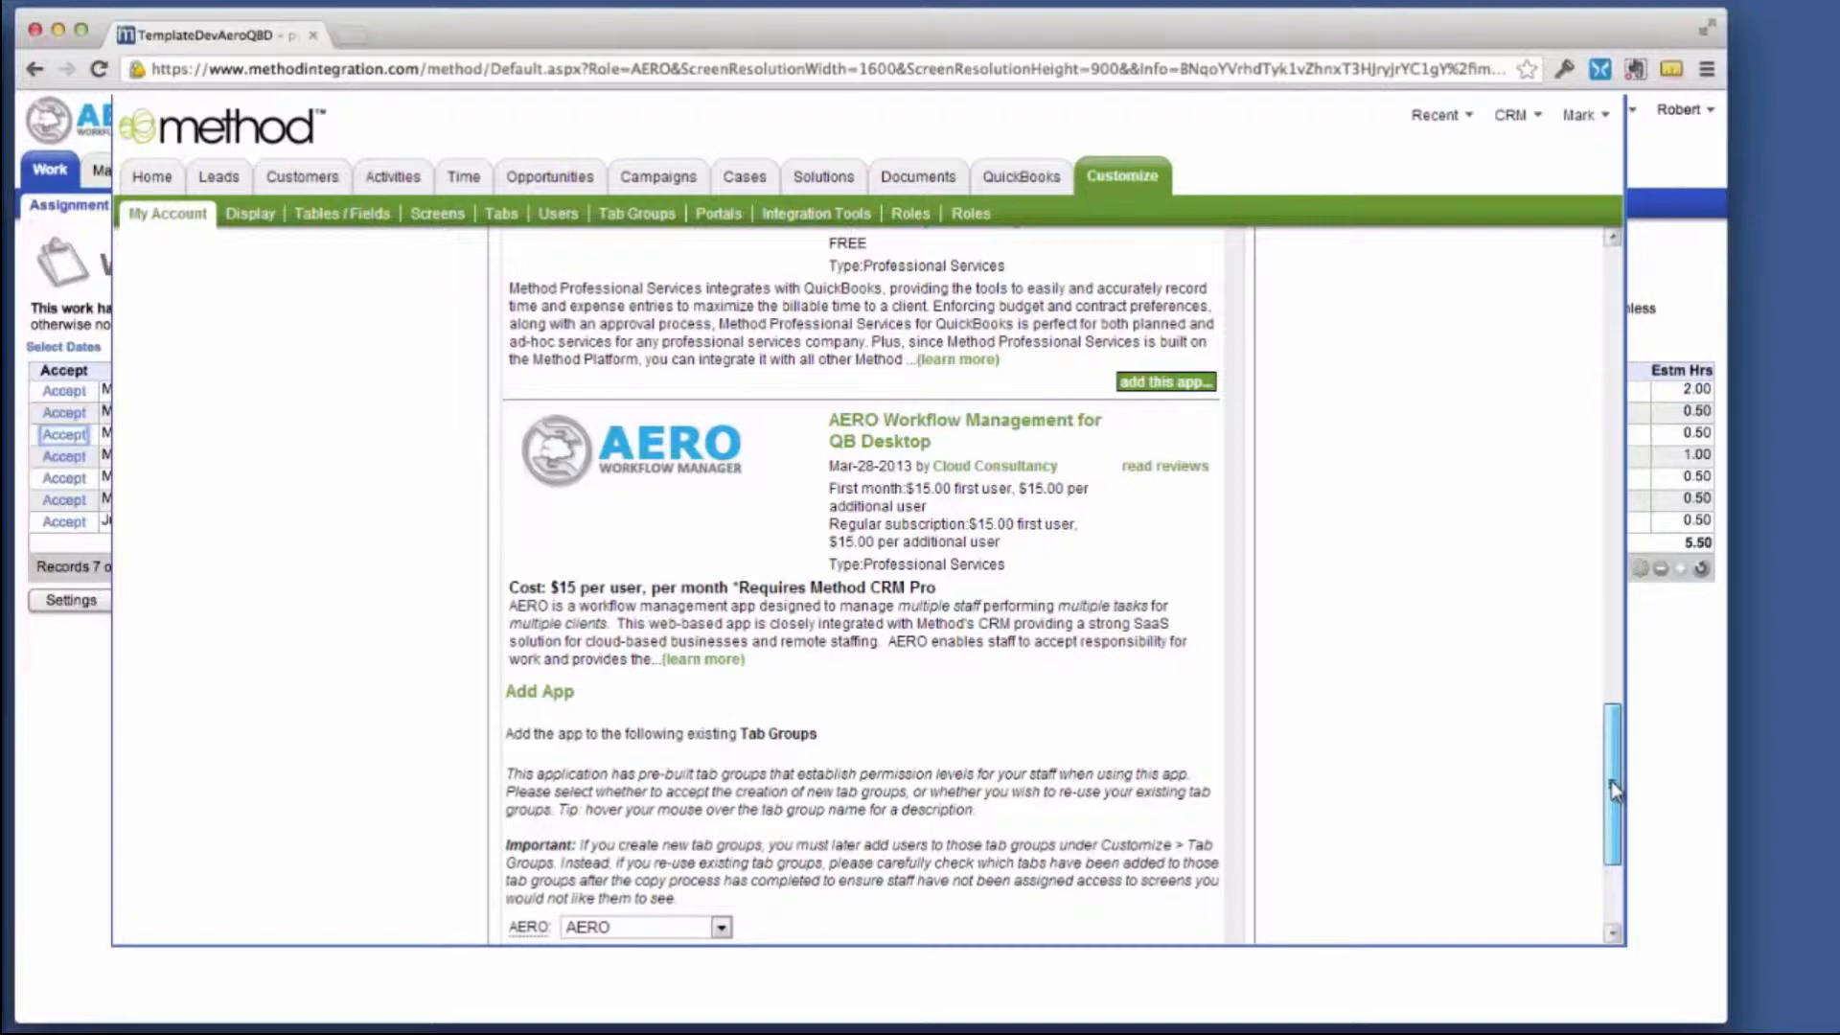
drag(1614, 790, 1616, 845)
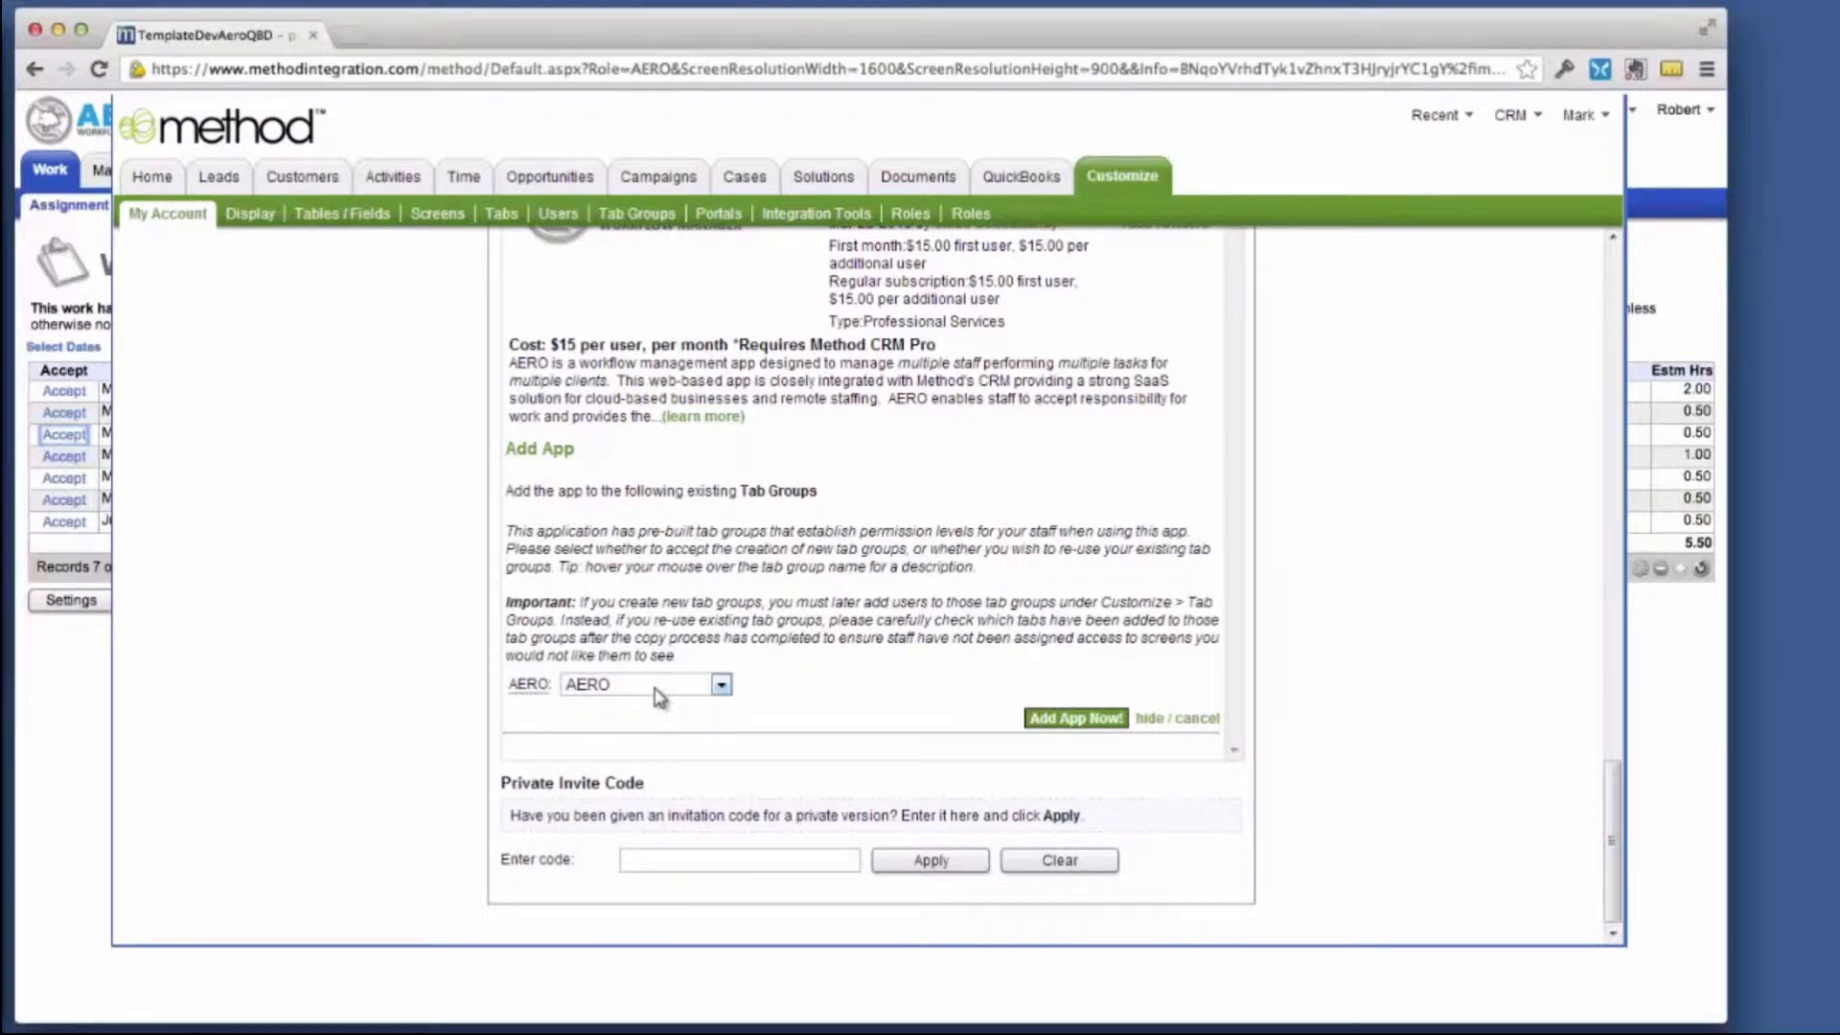
click(1077, 719)
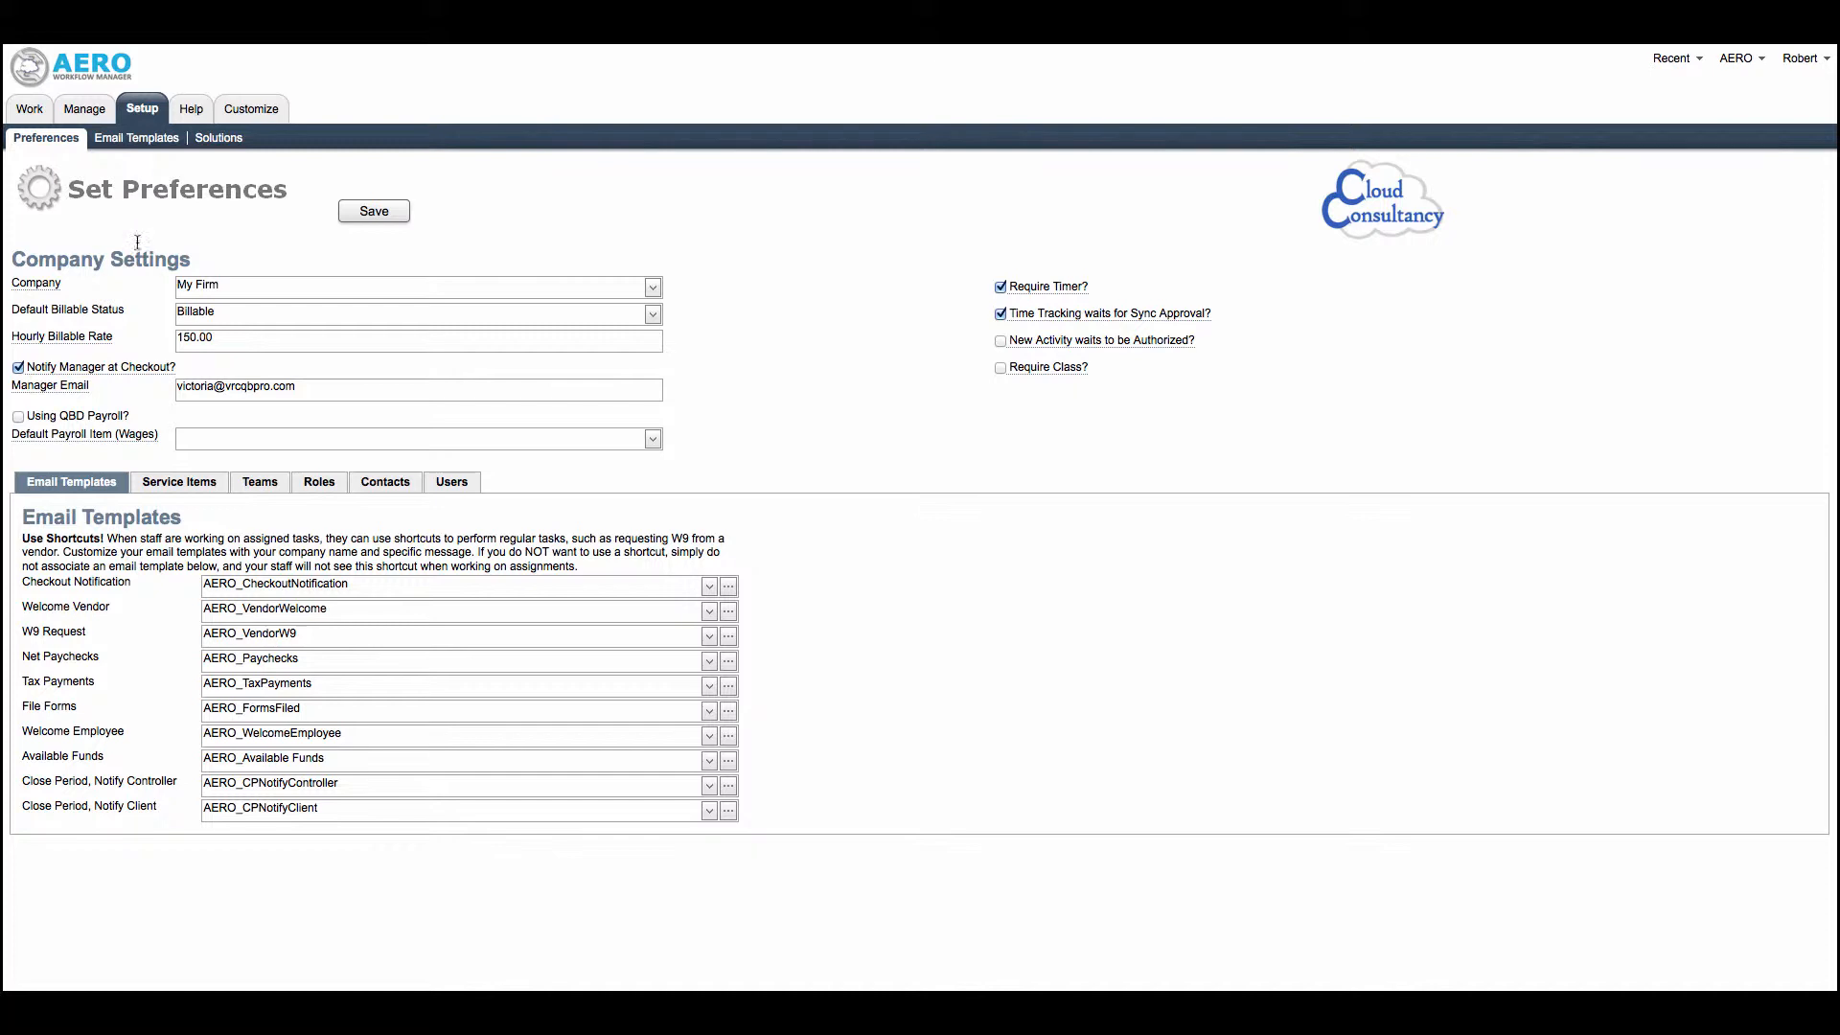
- Review the company settings: the Company choices, billing defaults, manager notification at checkout, timer, sync approval and class options
mouse_move(37, 283)
click(658, 288)
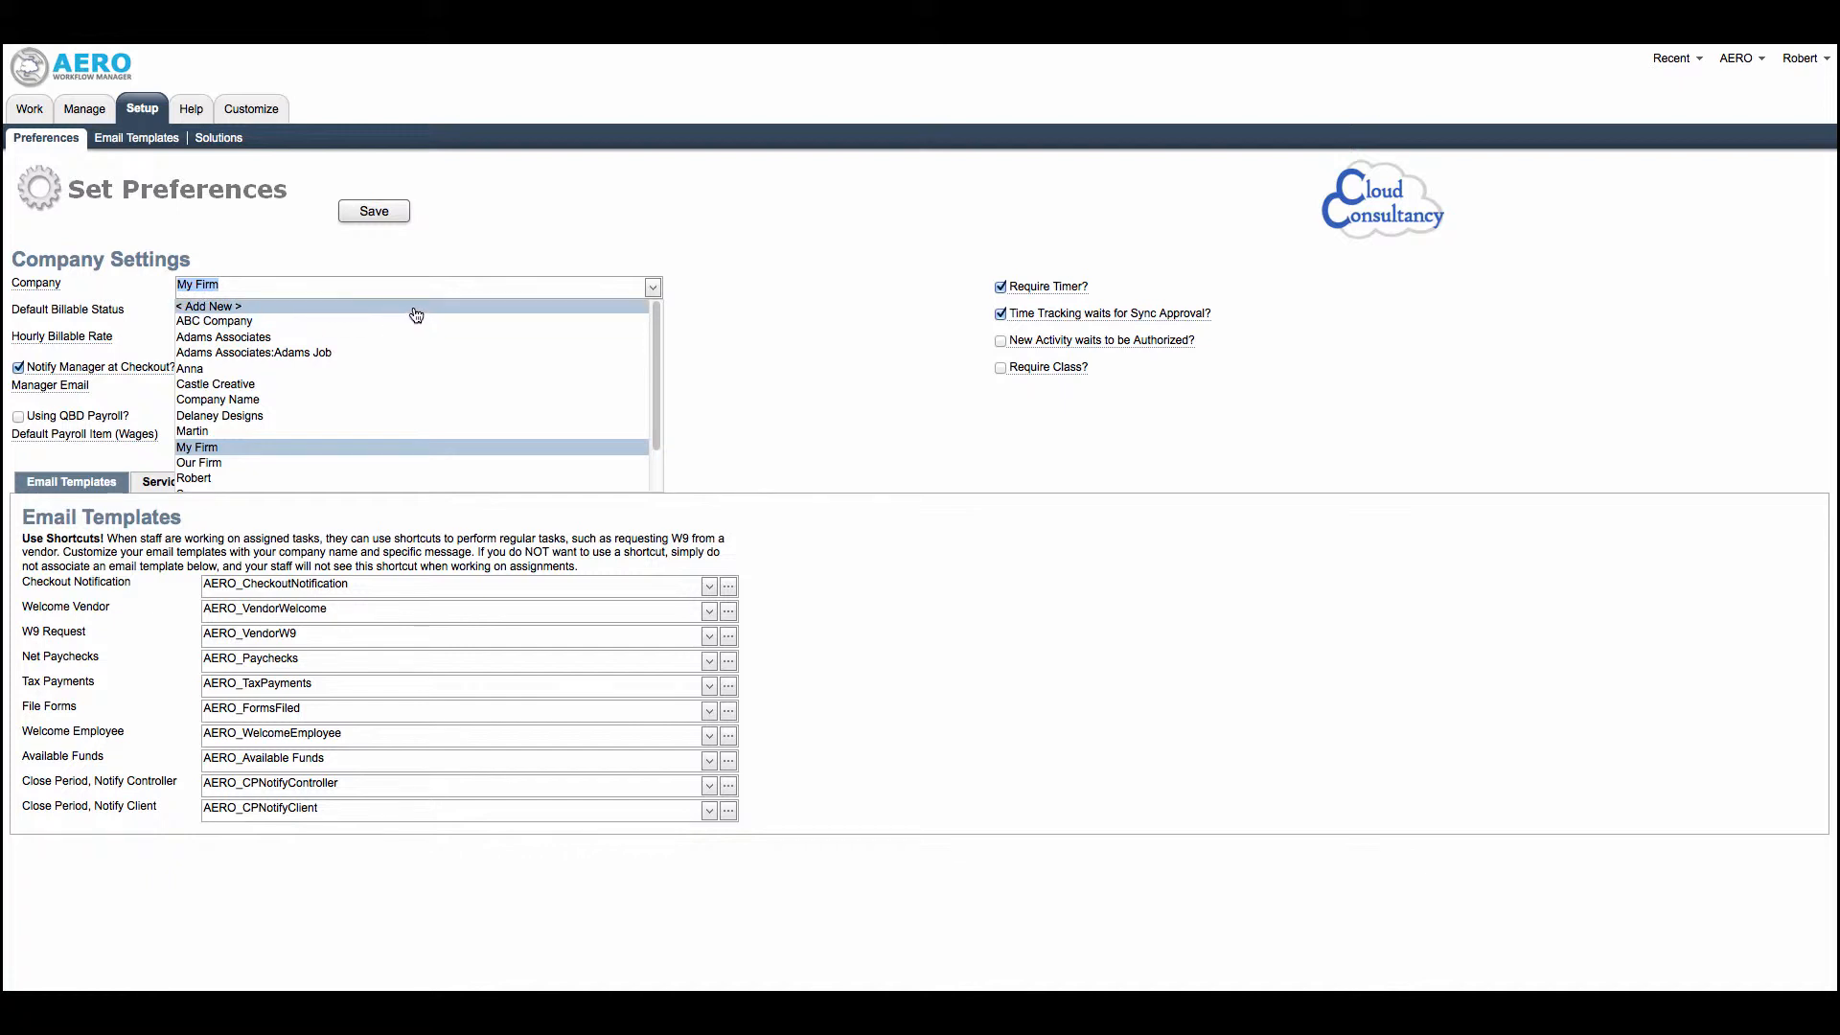
click(700, 310)
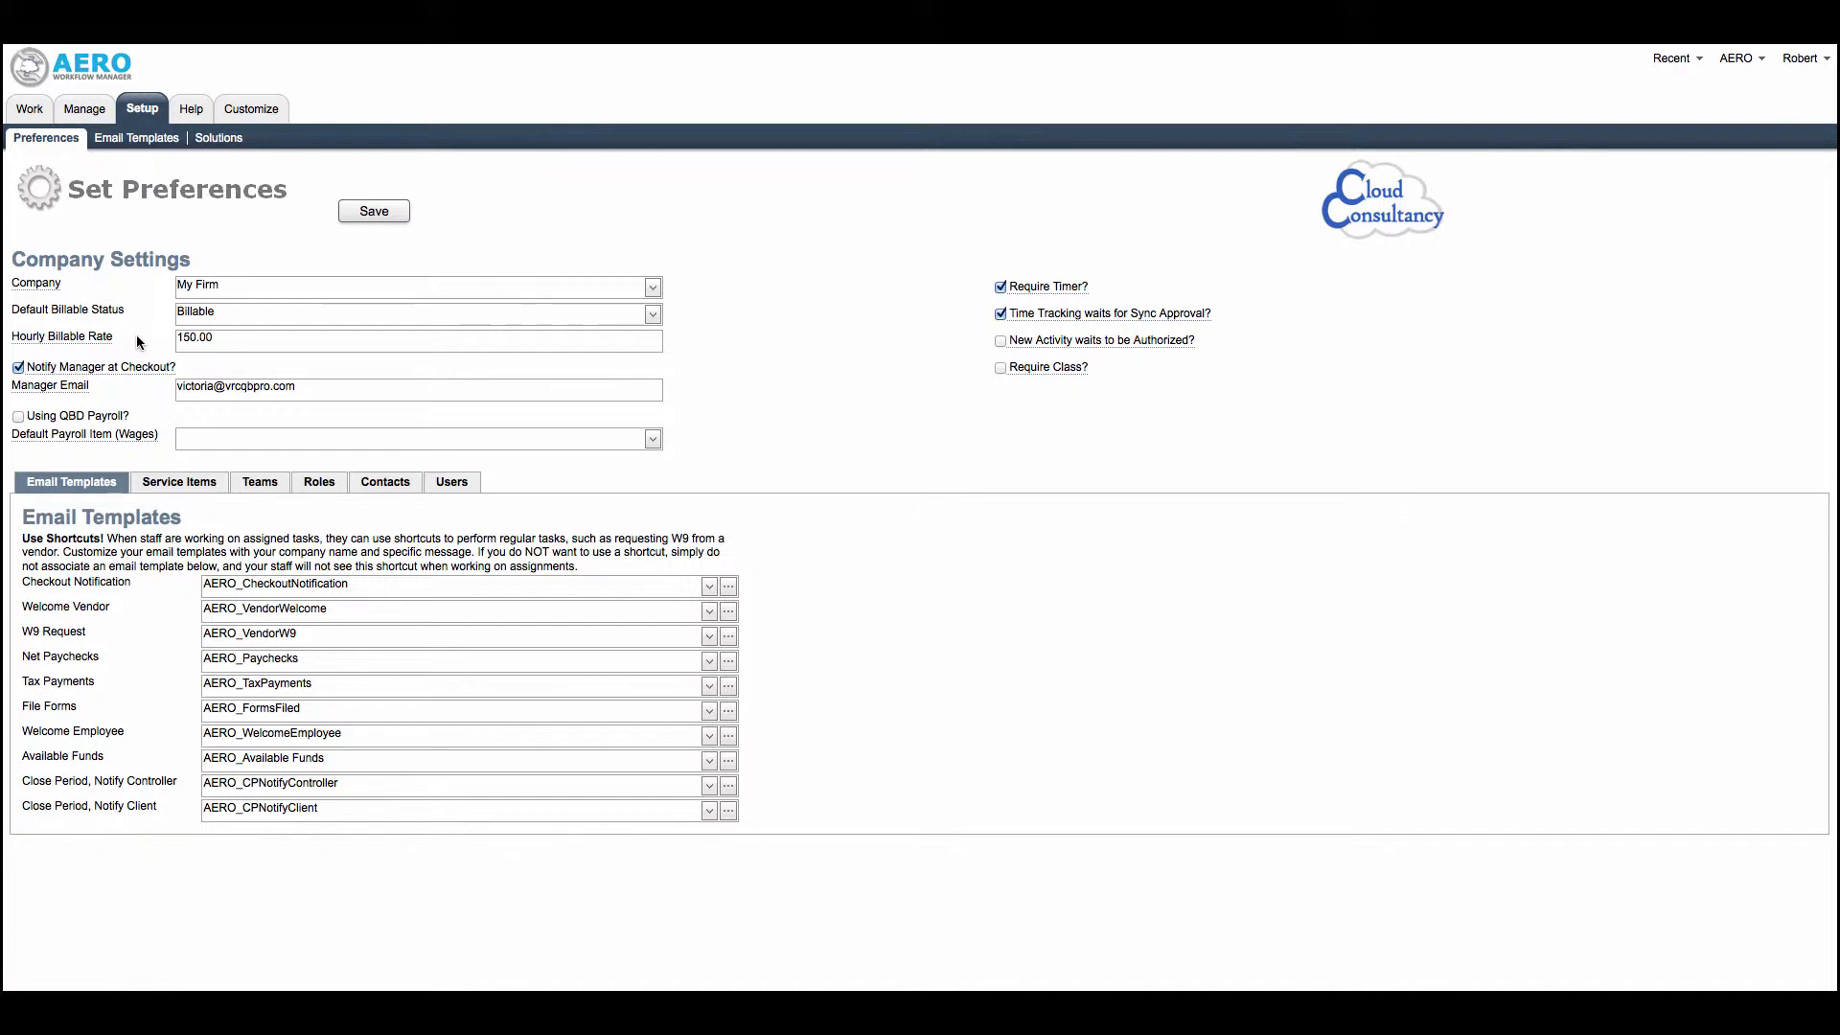
mouse_move(50, 373)
mouse_move(1043, 293)
mouse_move(1205, 320)
mouse_move(1066, 370)
- Open the AERO_FormsFiled email template, check its duplicate option, and save it while starting a blank template
click(106, 142)
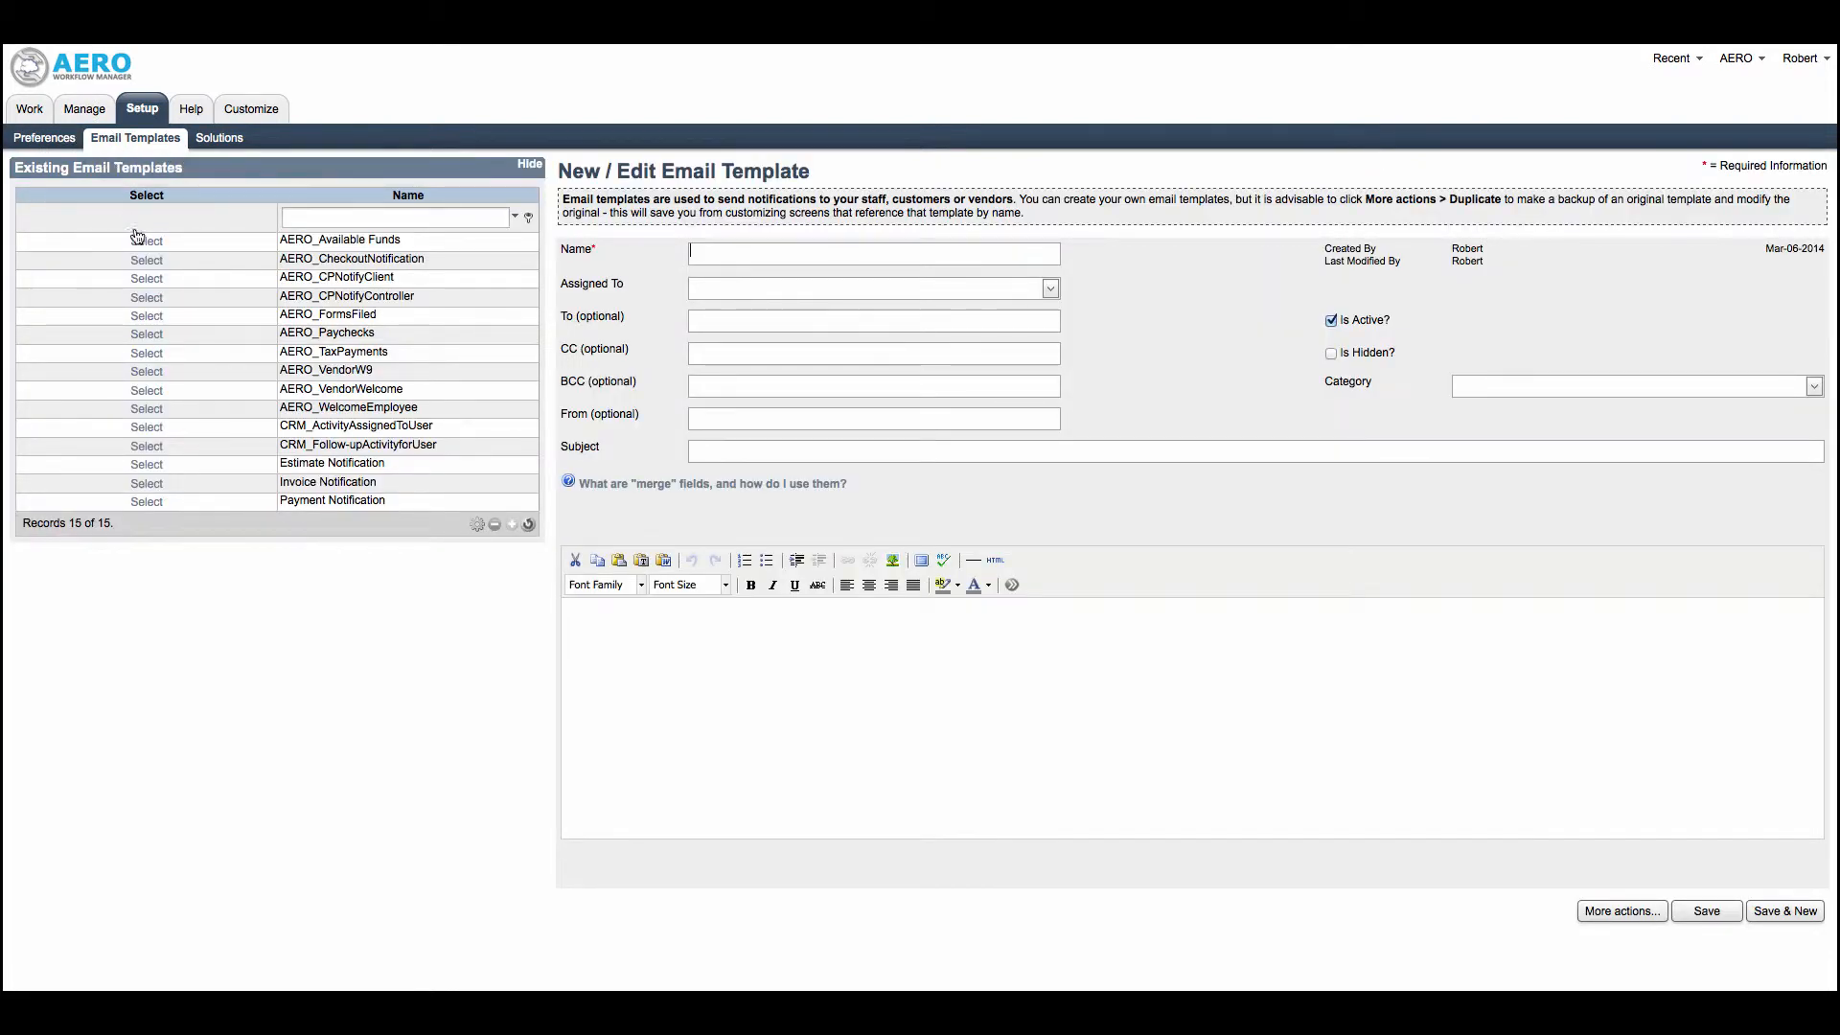
click(146, 316)
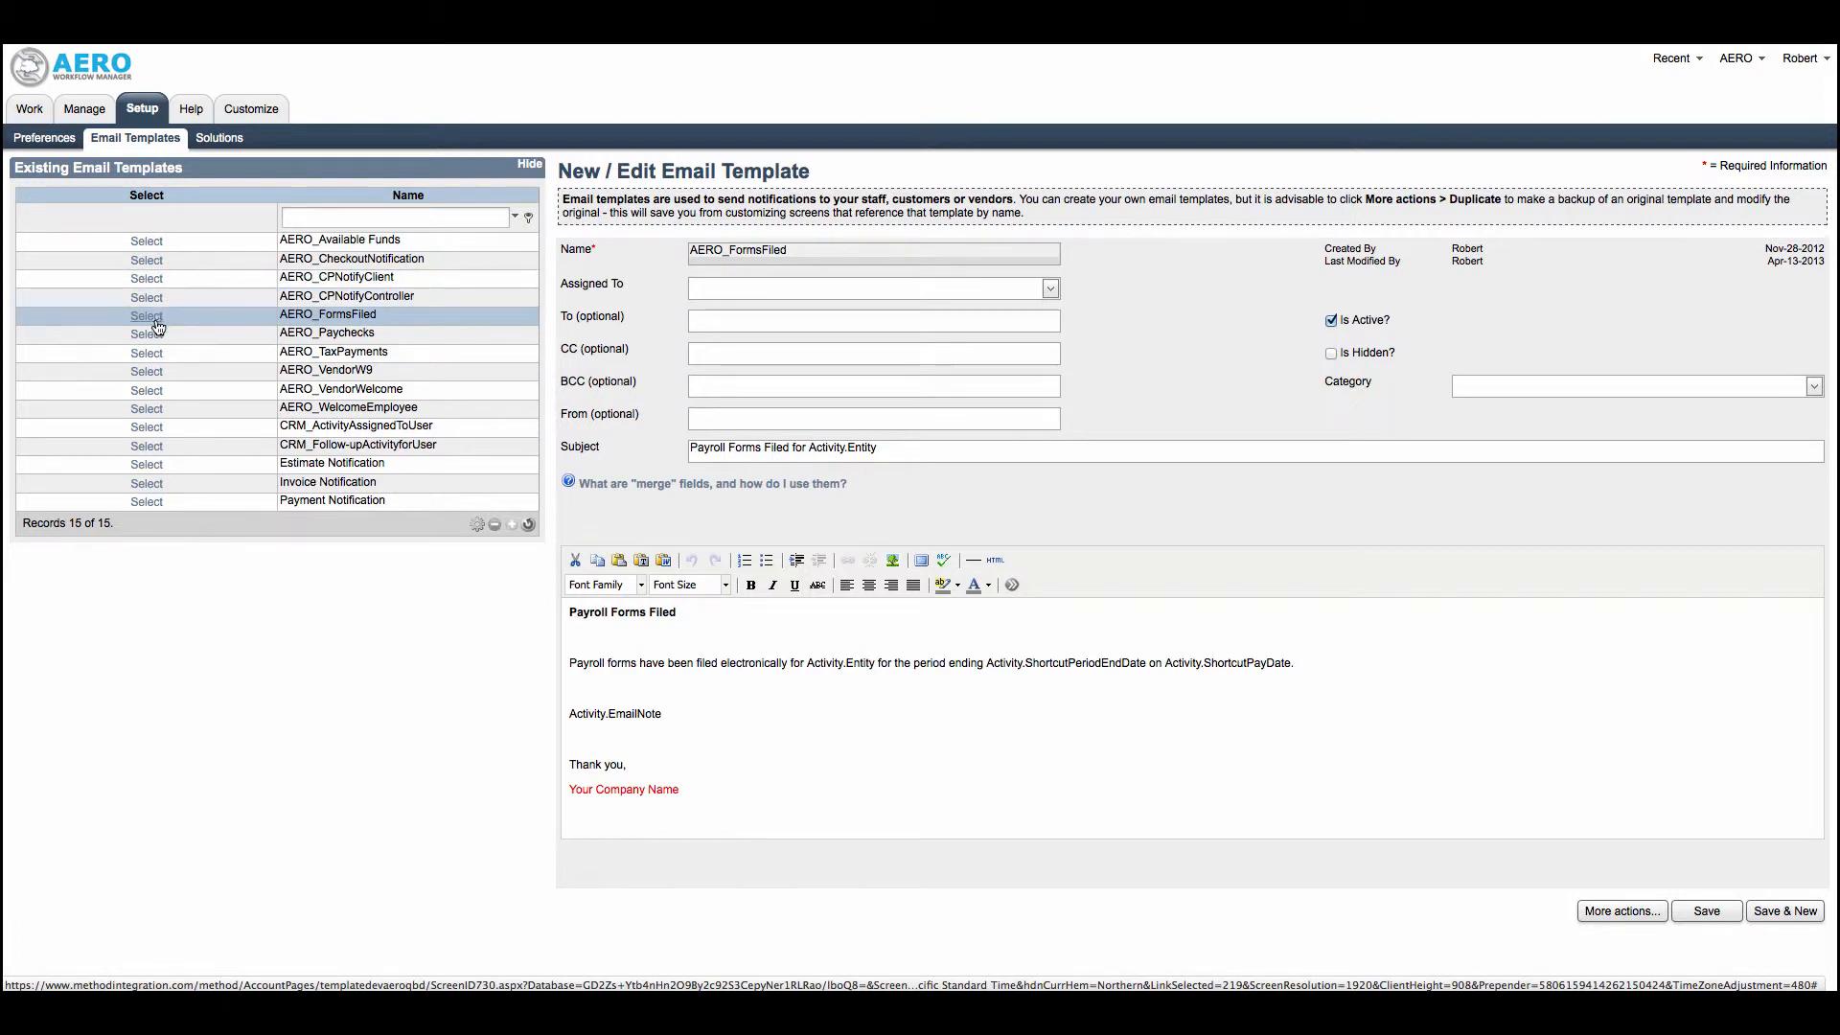
click(1608, 918)
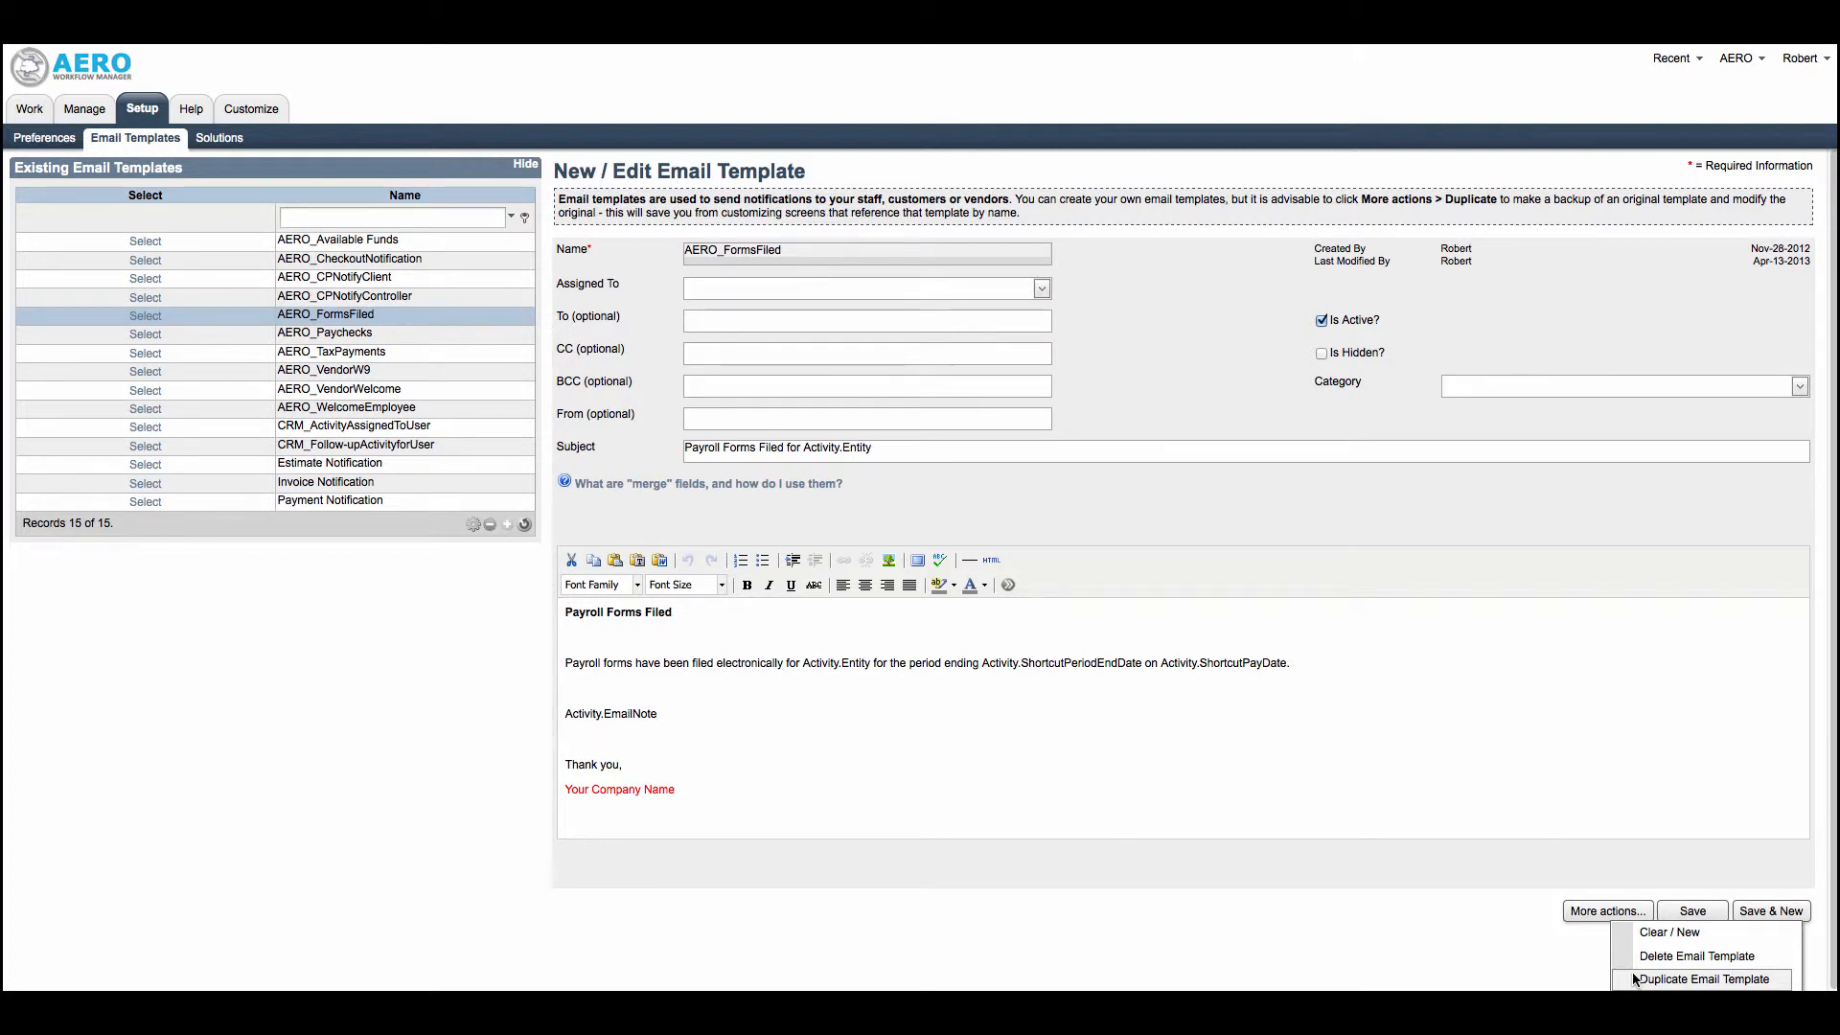
click(1524, 901)
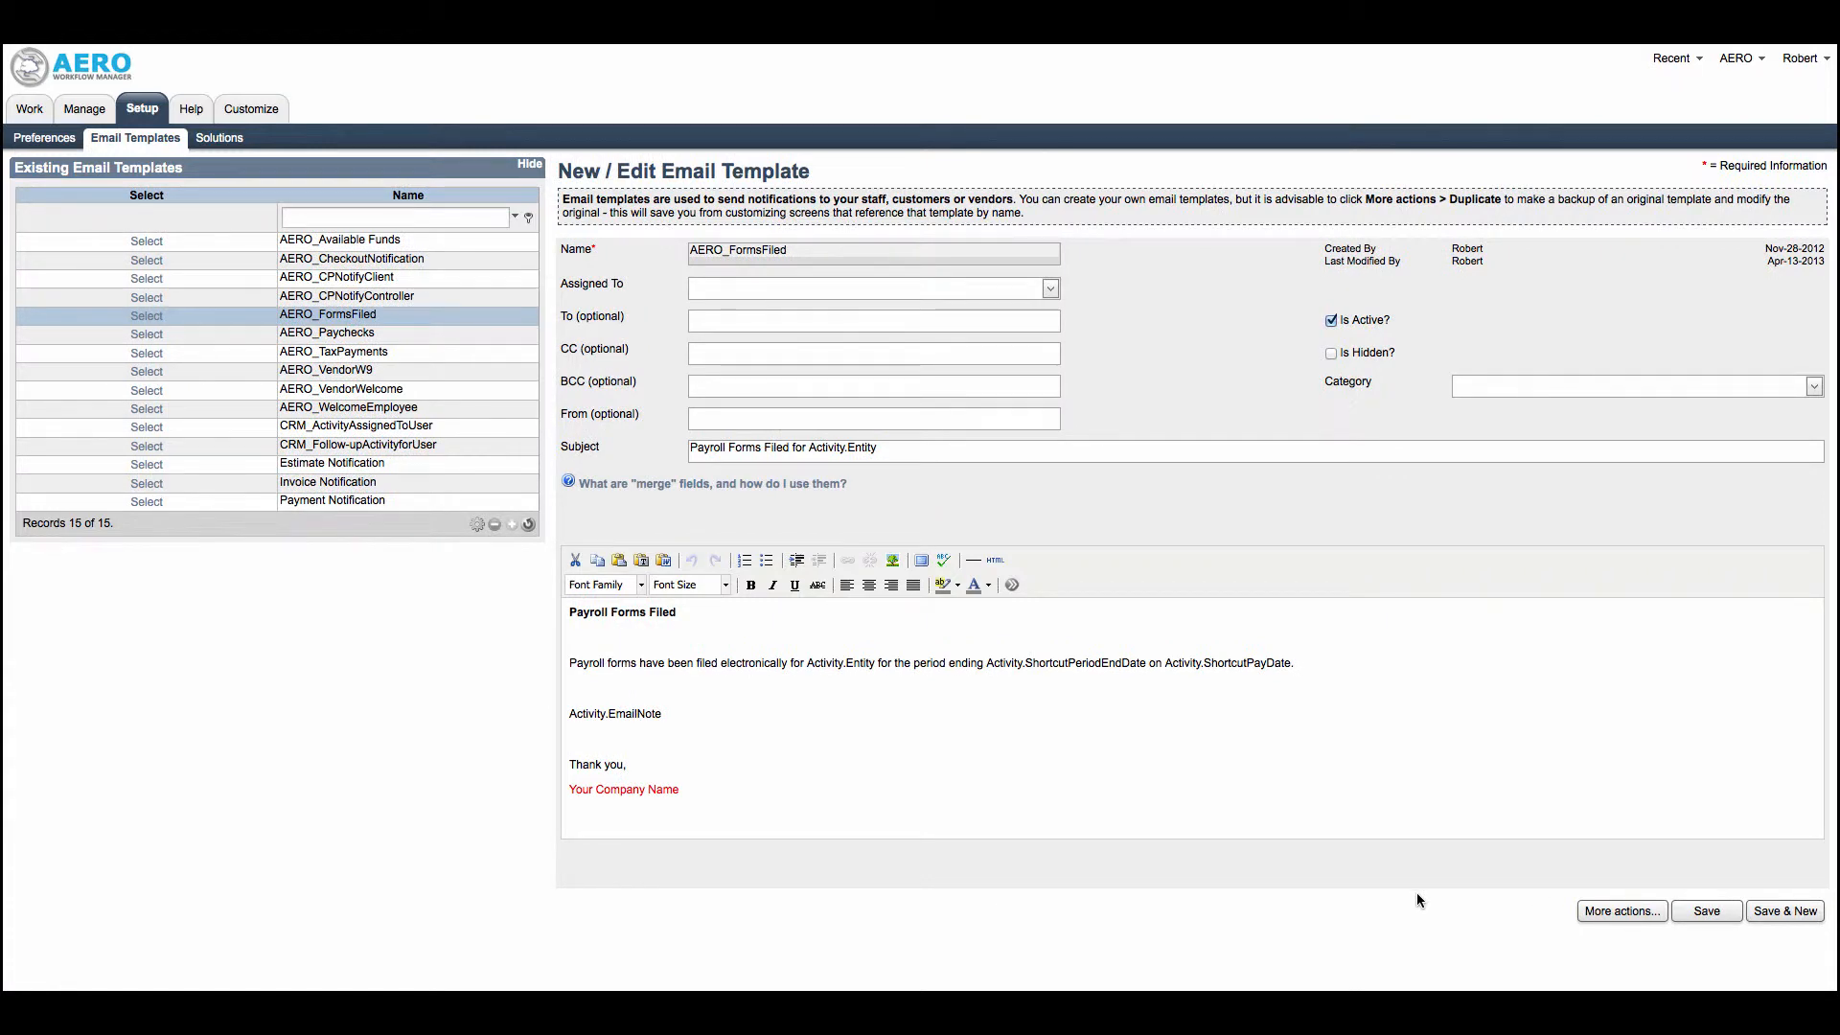
click(1780, 918)
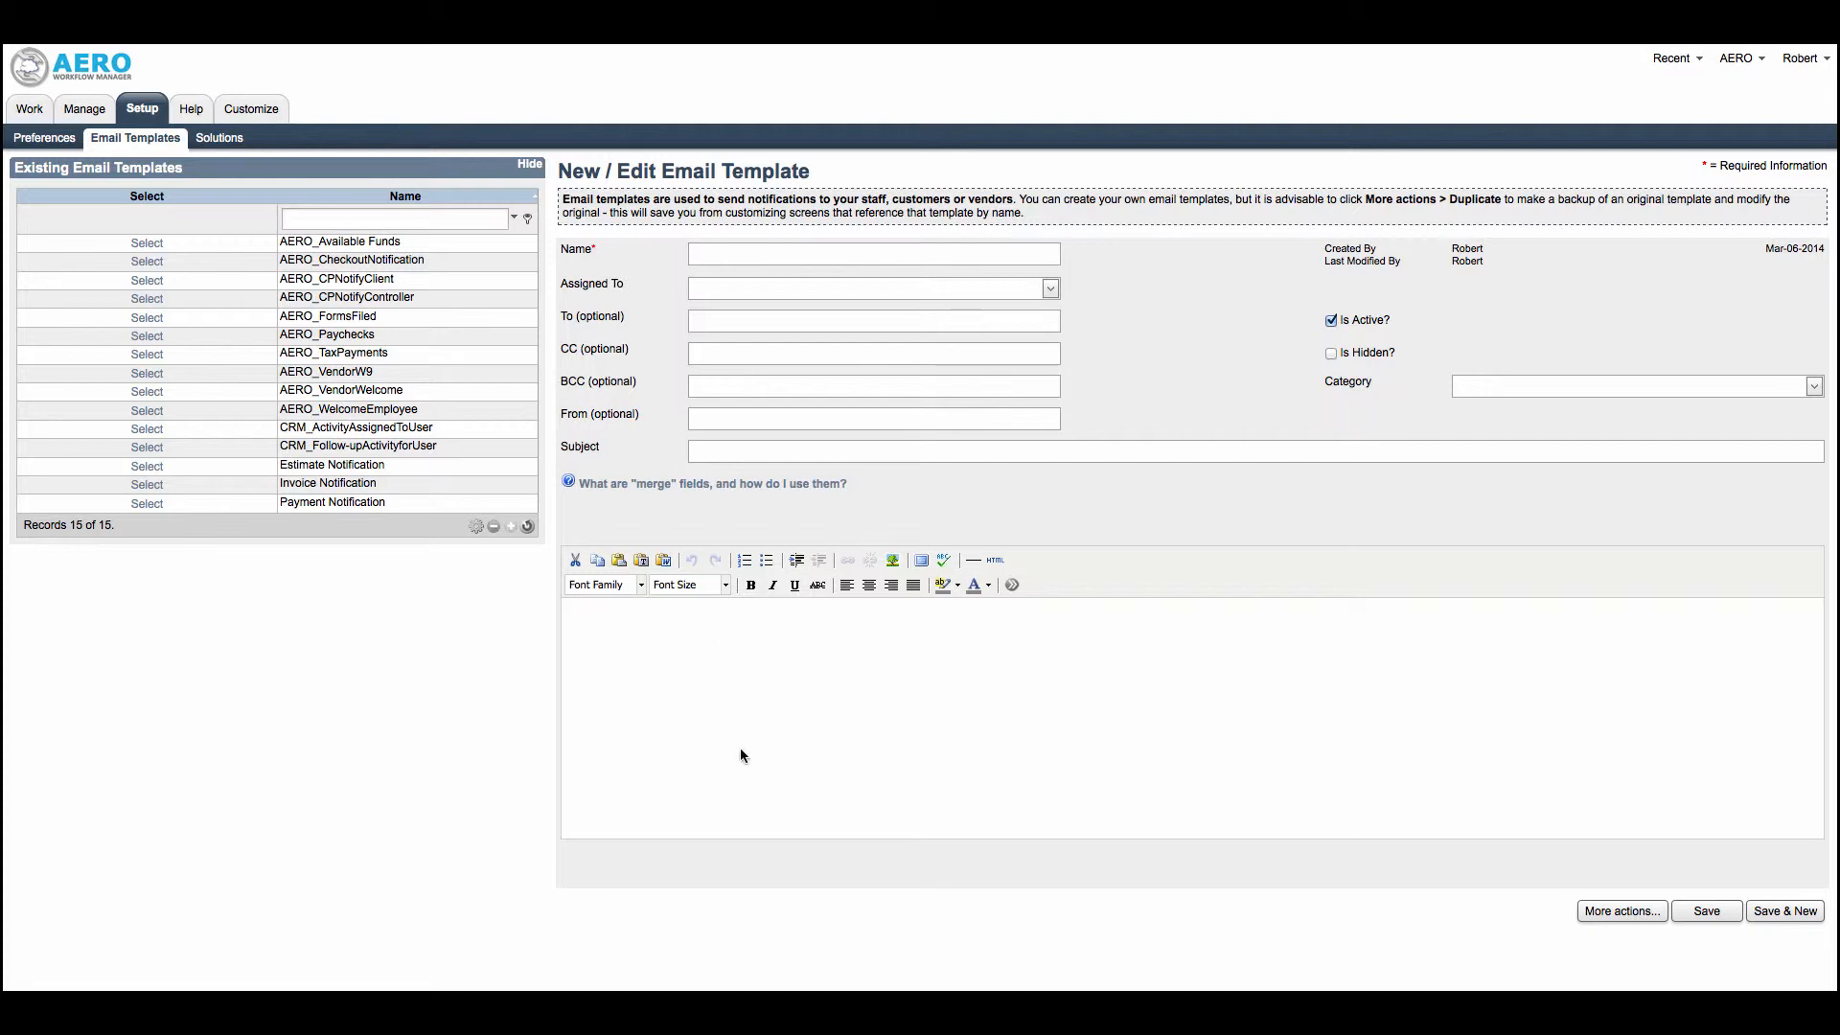
- Return to the preferences and examine the email templates available for Welcome Vendor, keeping the current choice
click(44, 137)
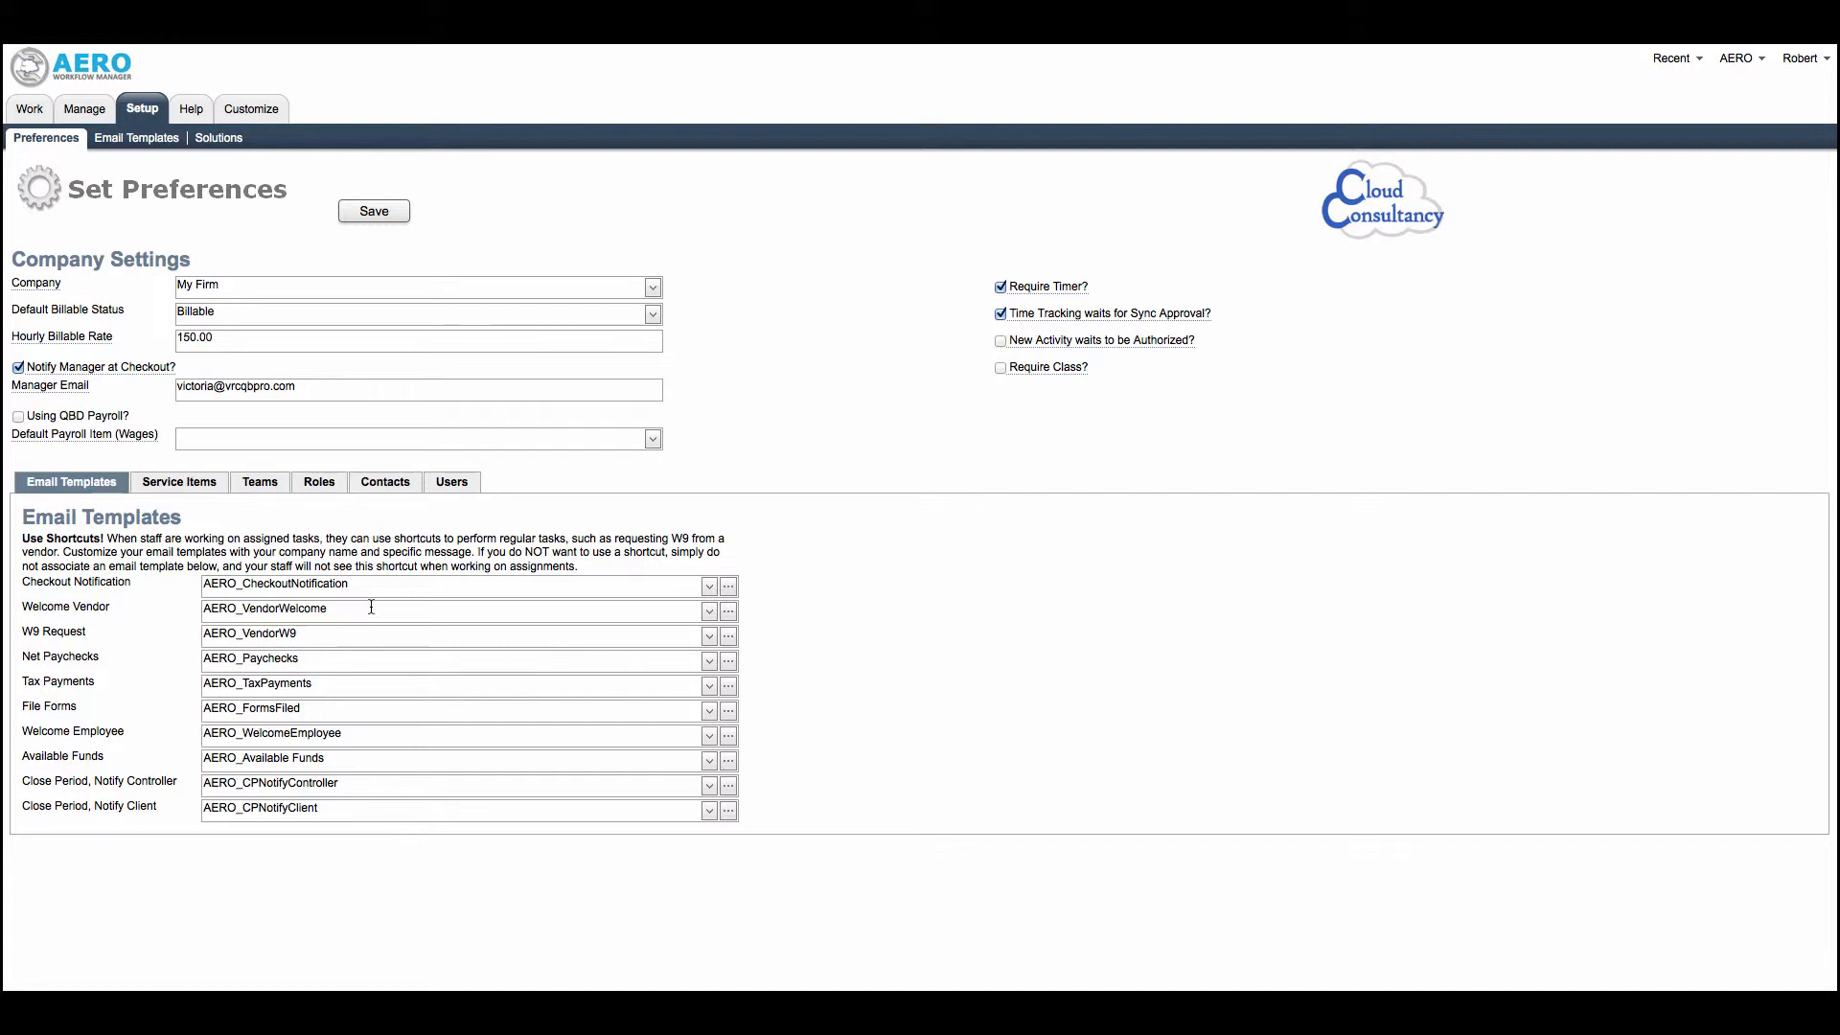
click(709, 612)
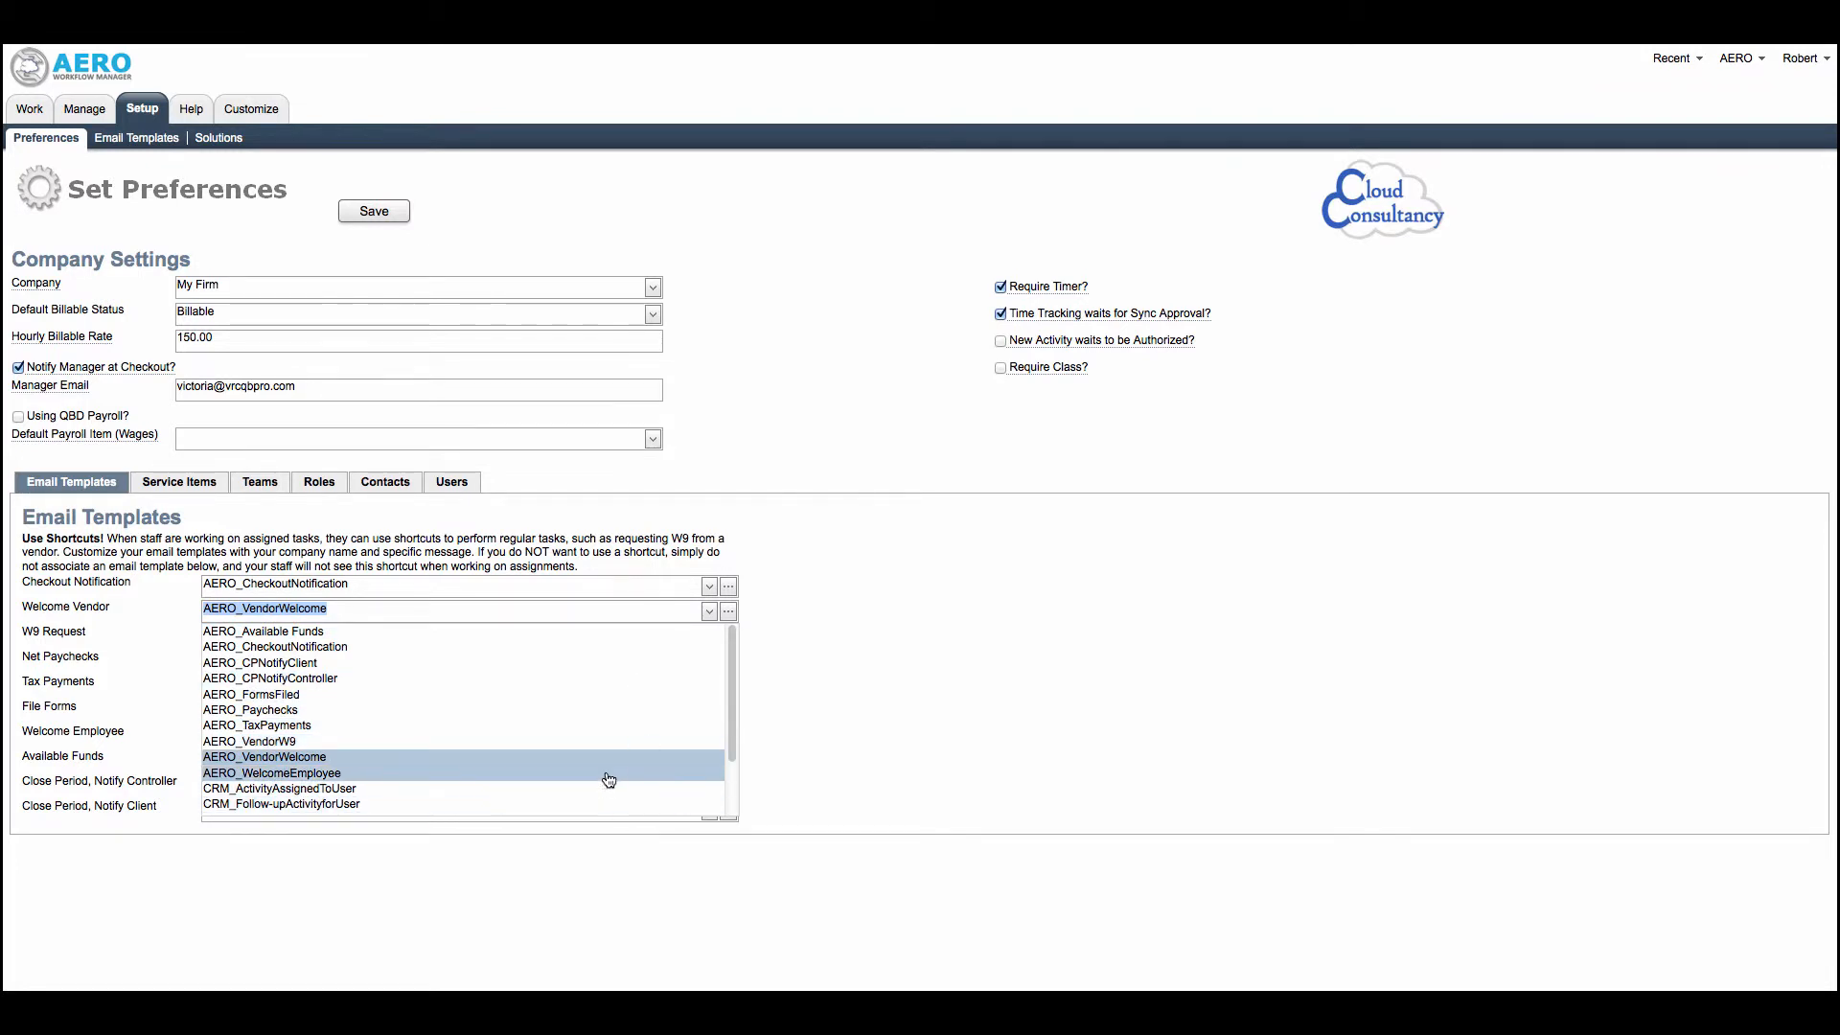
scroll(599, 757, down, 2)
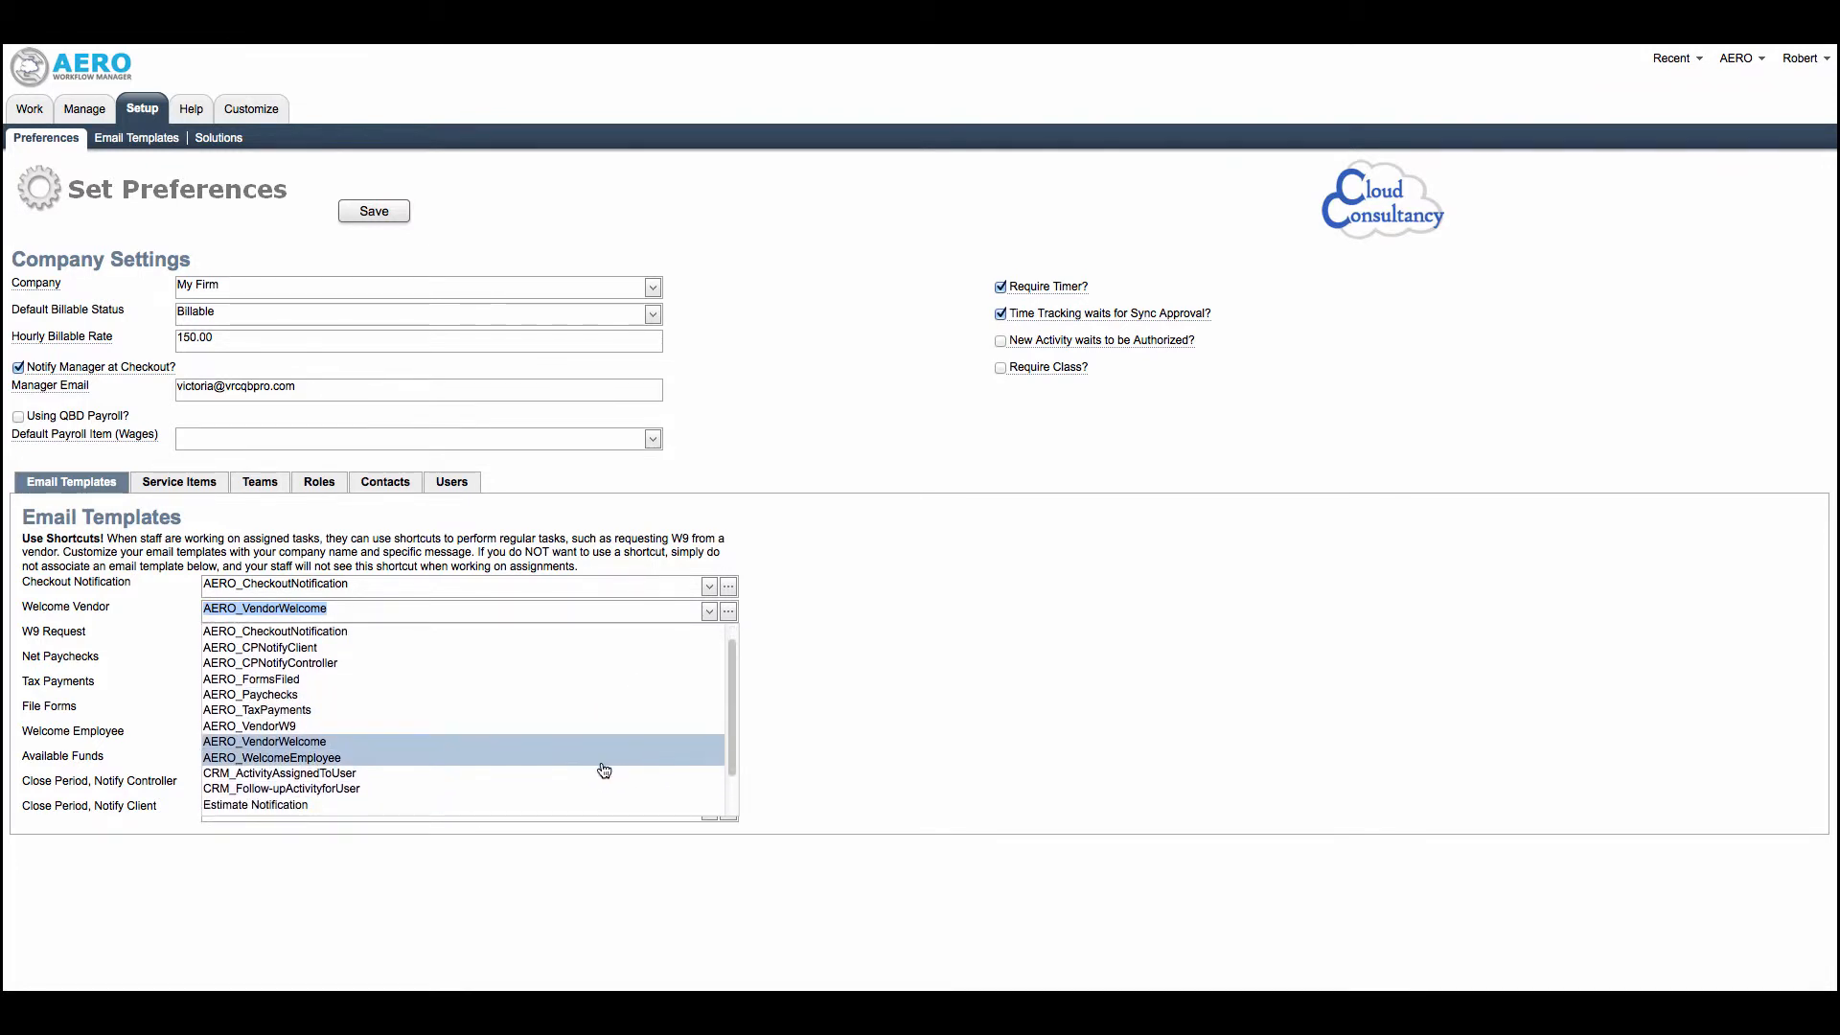
scroll(604, 773, down, 1)
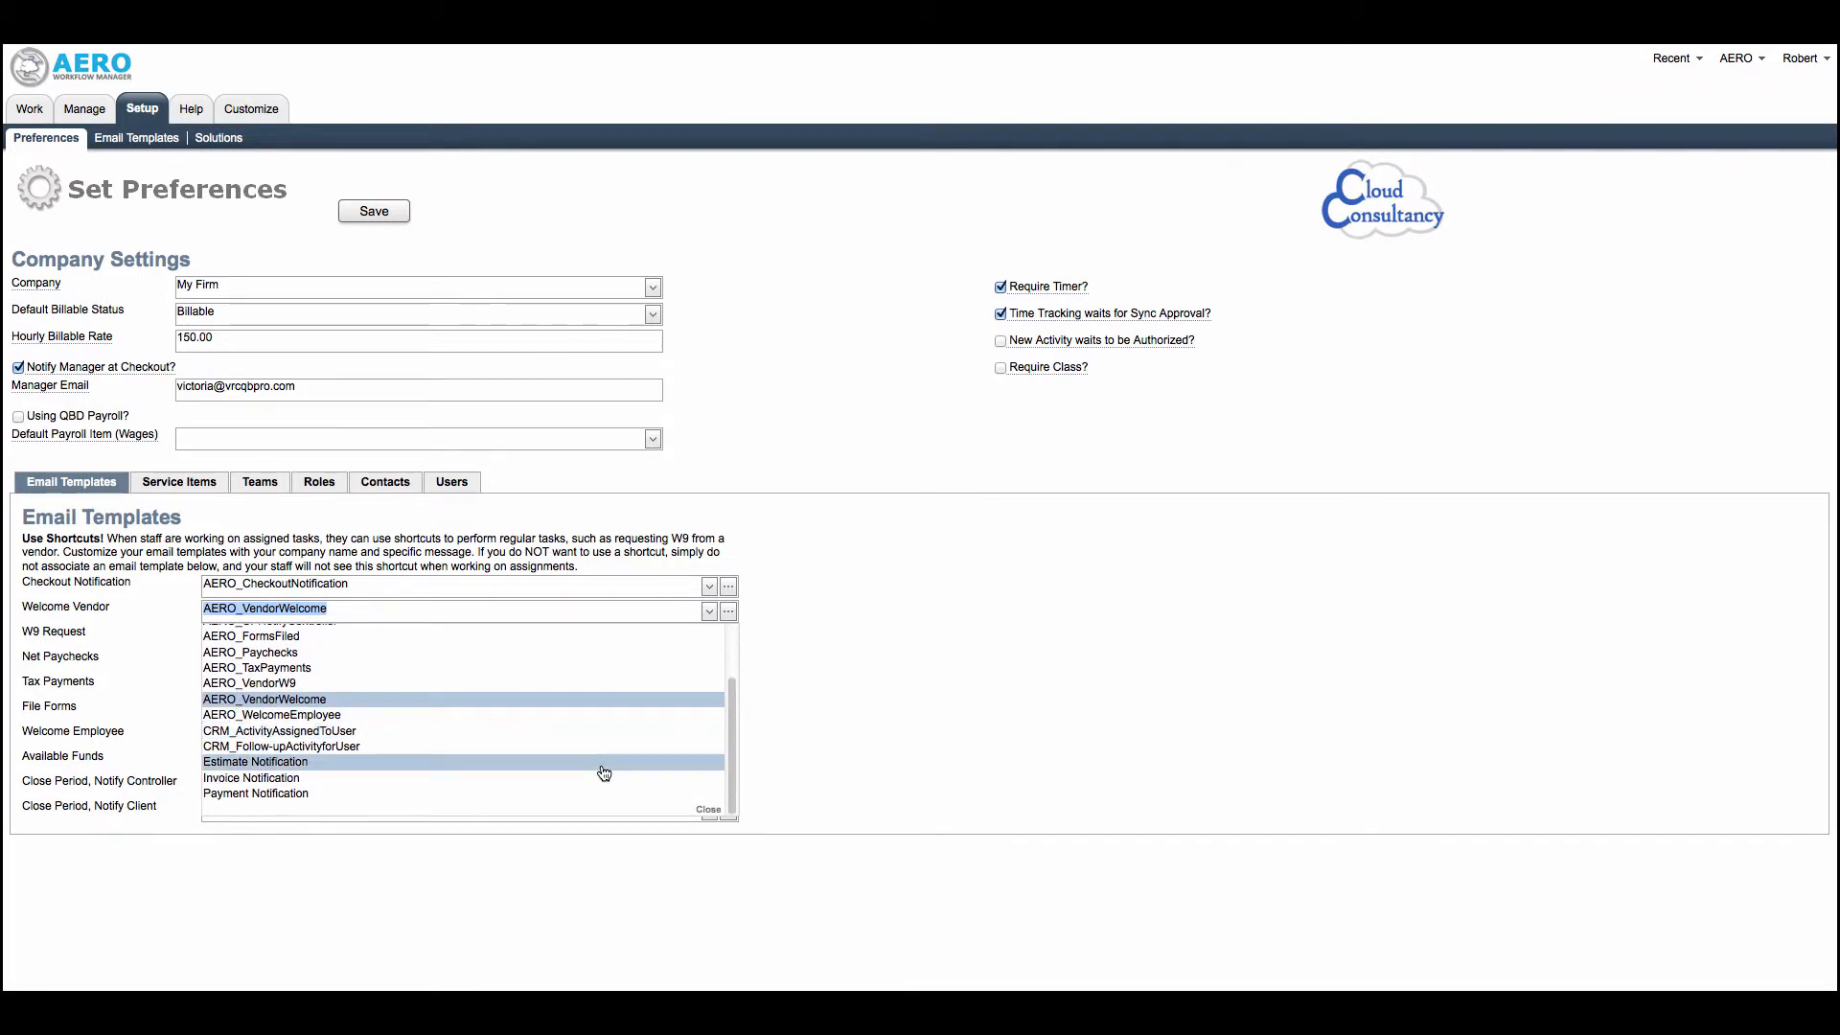
click(893, 689)
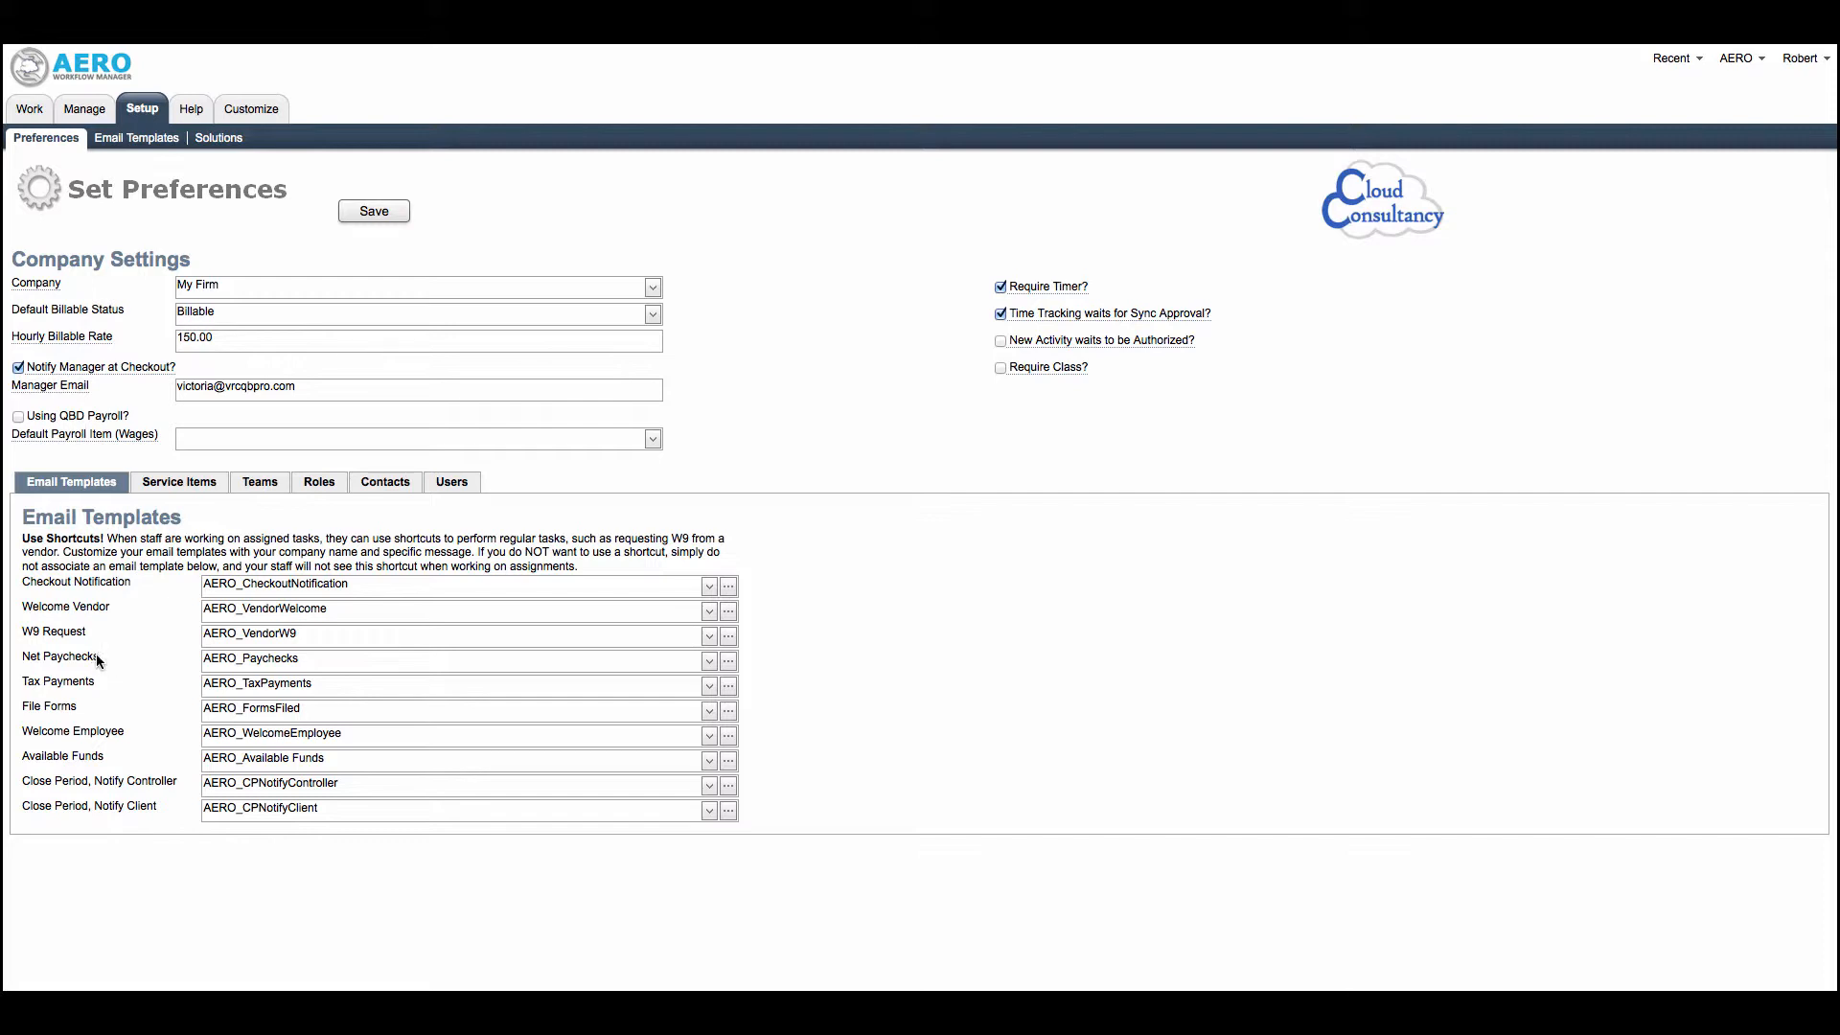
- Clear the email template assigned to Net Paychecks
double_click(347, 655)
key(BackSpace)
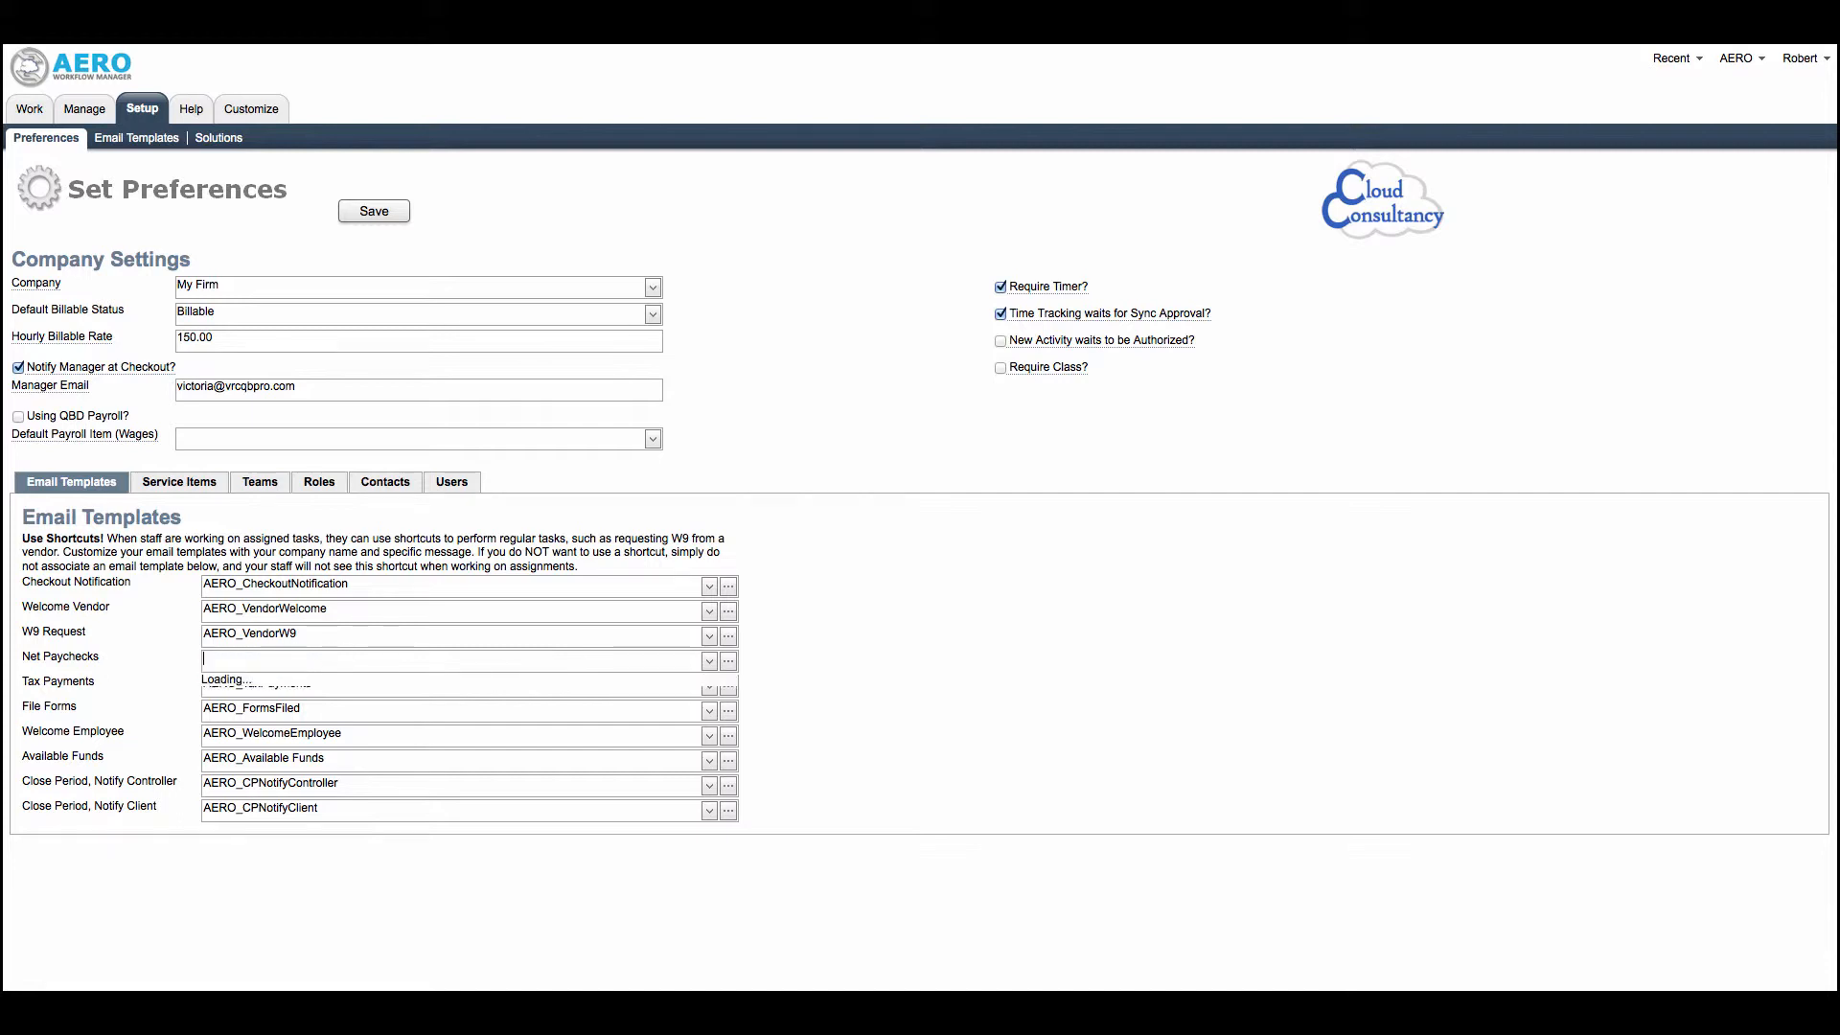
click(363, 664)
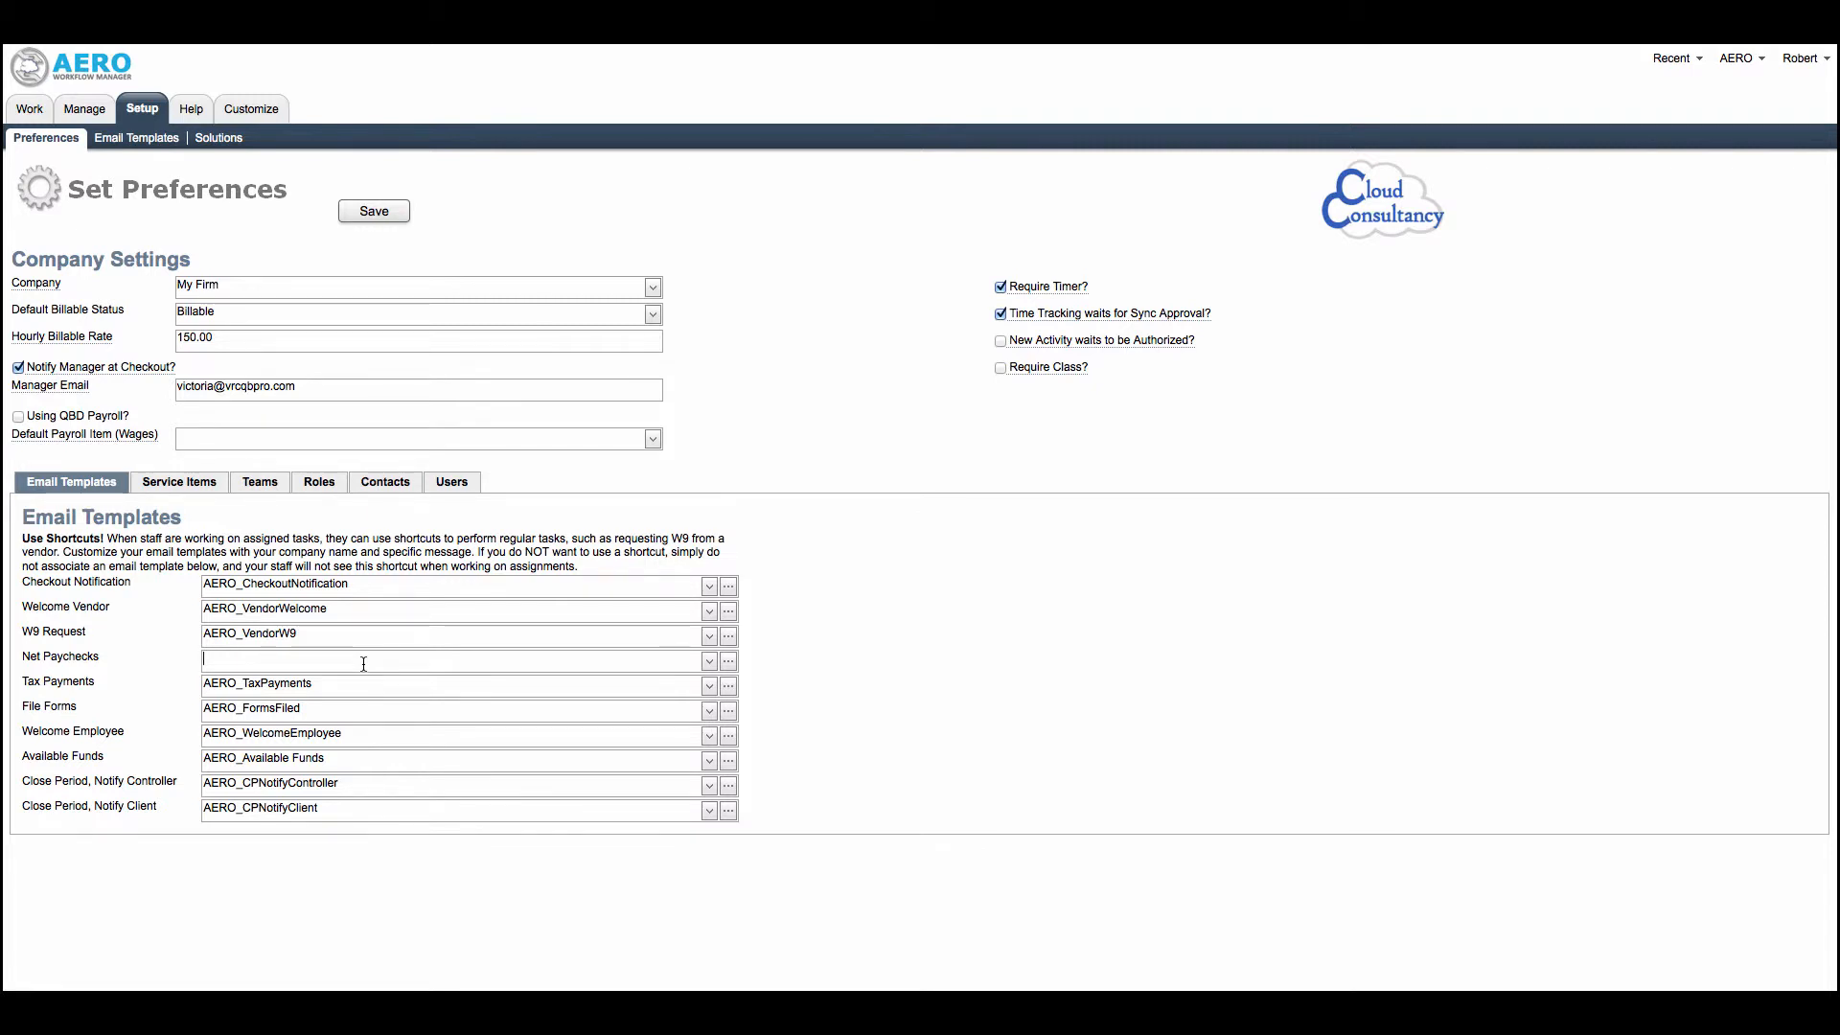
key(Tab)
- Assign the AERO_Paychecks email template to Net Paychecks and save the preferences
click(709, 665)
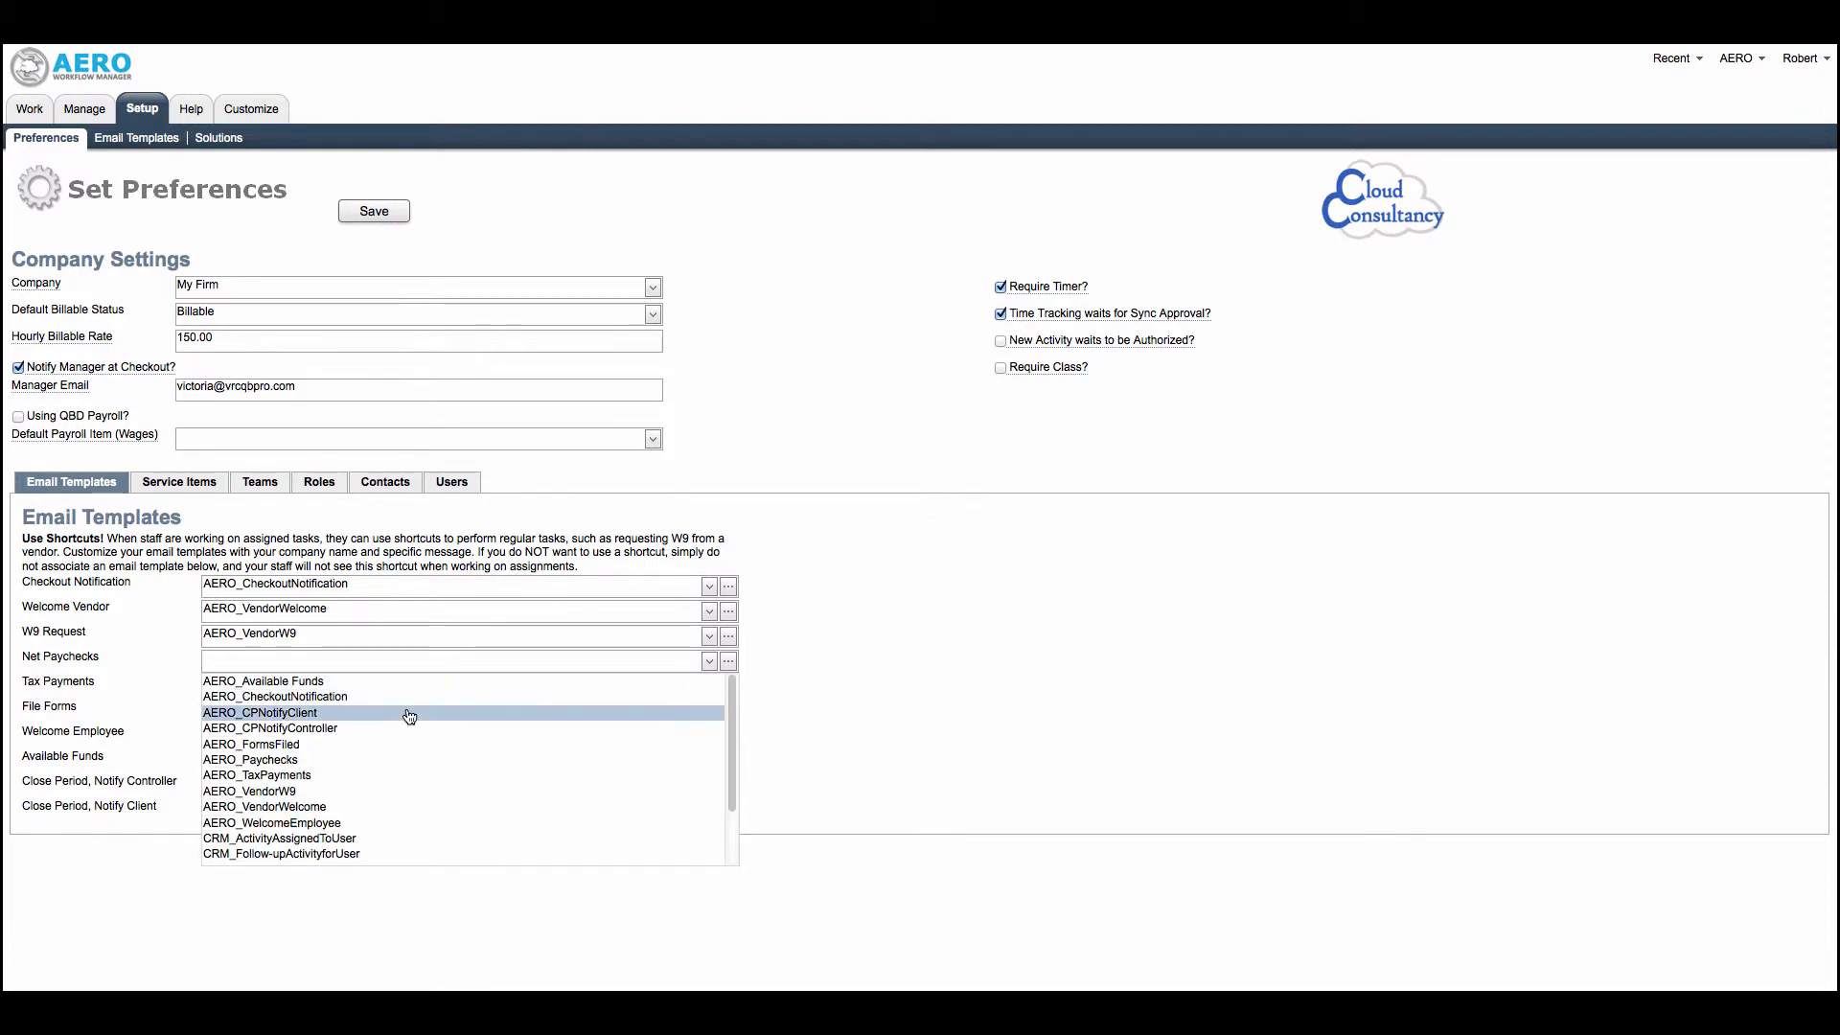
click(375, 760)
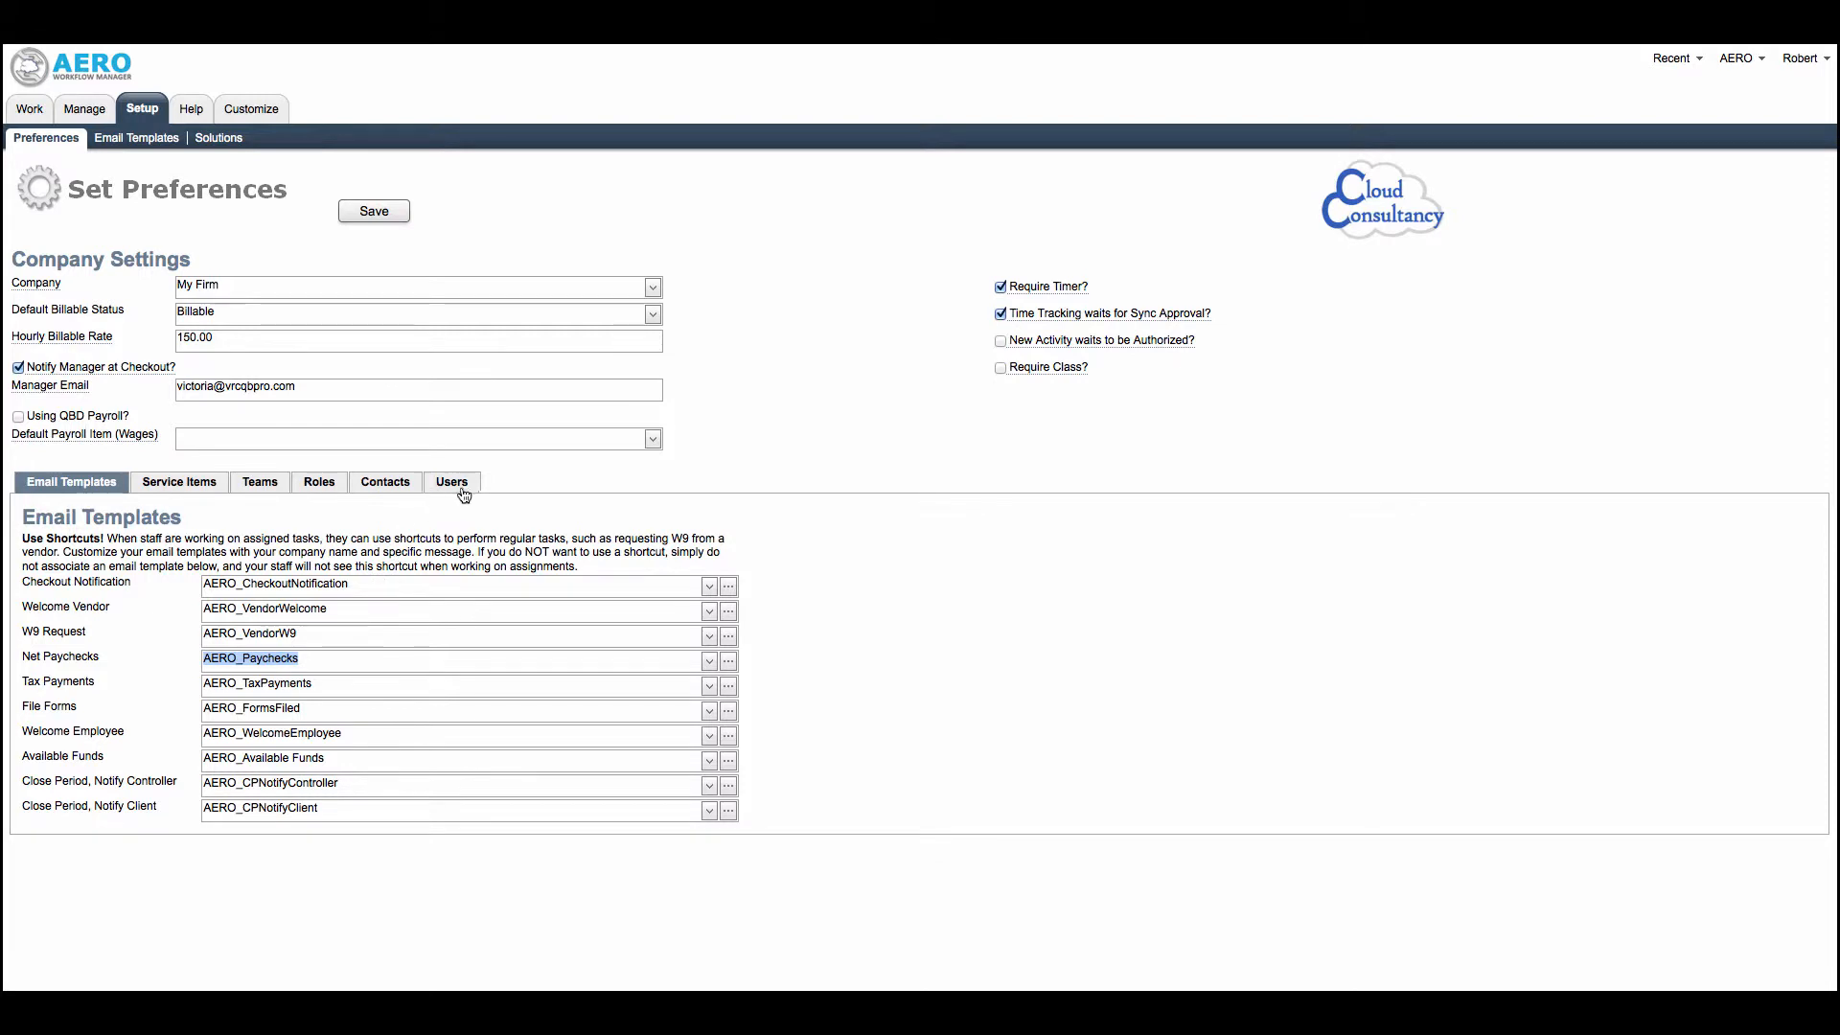
click(388, 226)
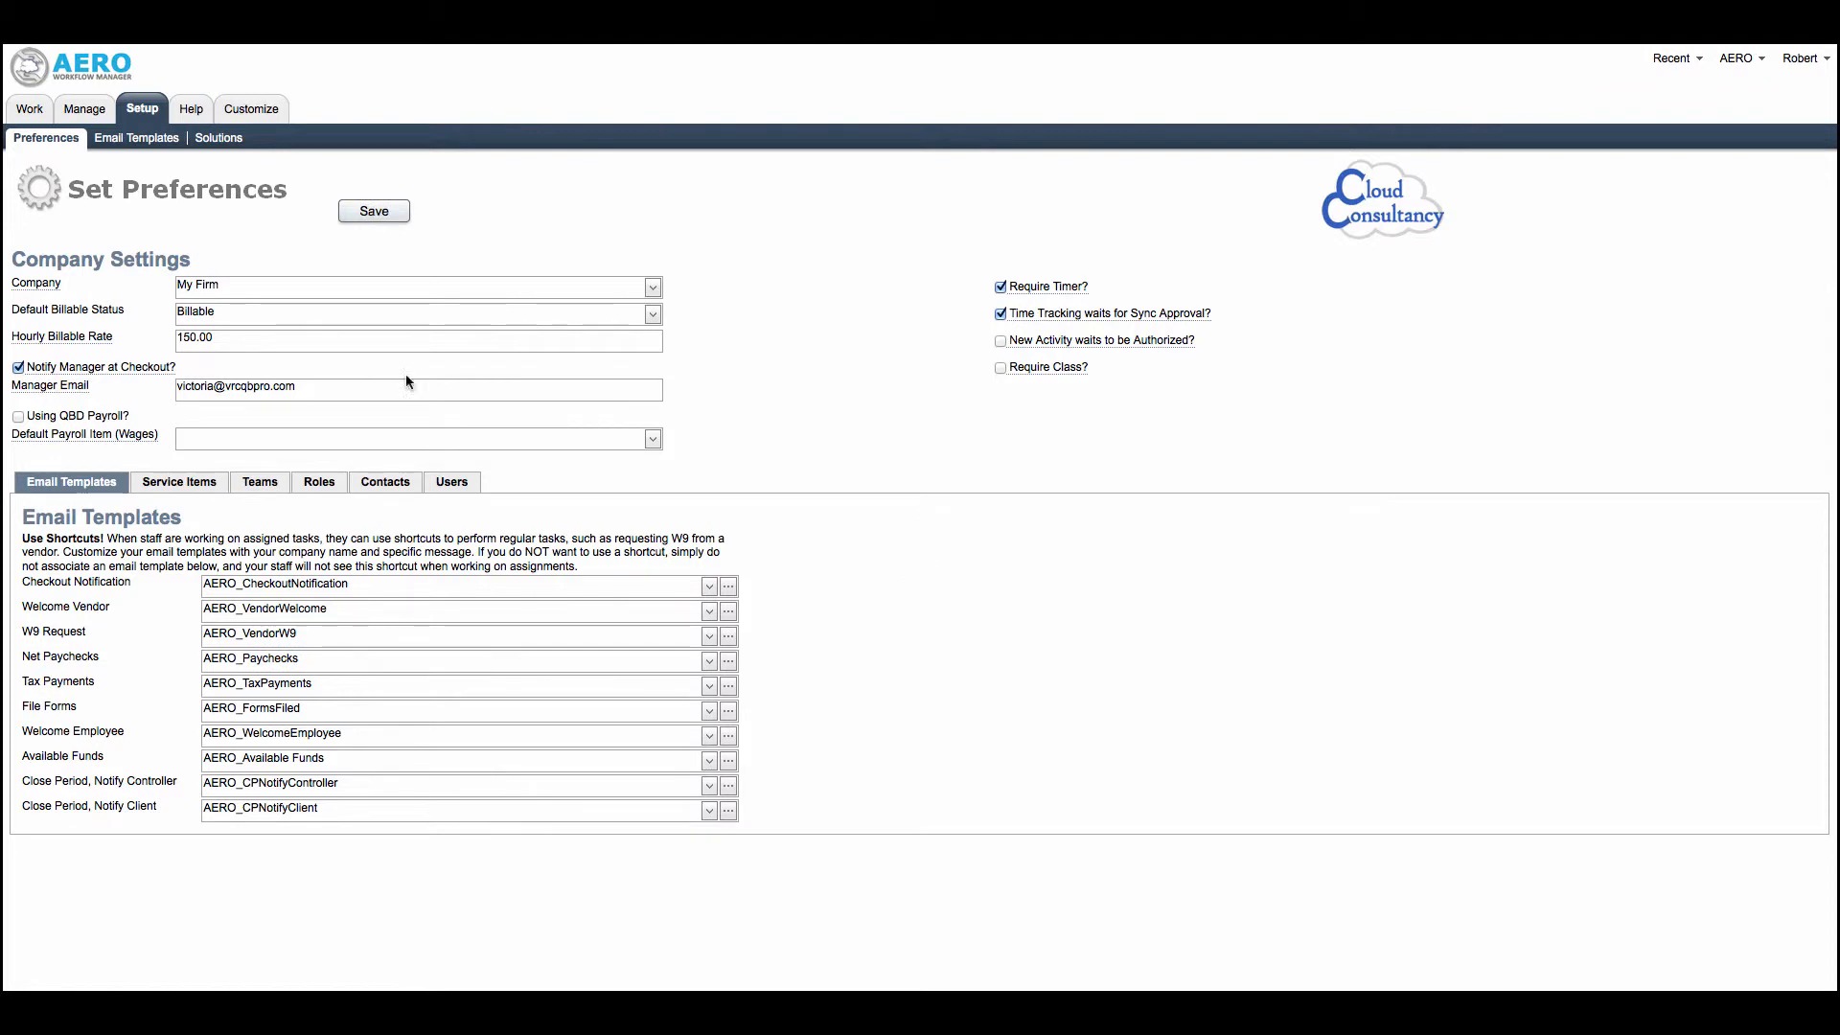
- In the service items settings, make the Email Incoming activity type inactive and update the list
click(167, 489)
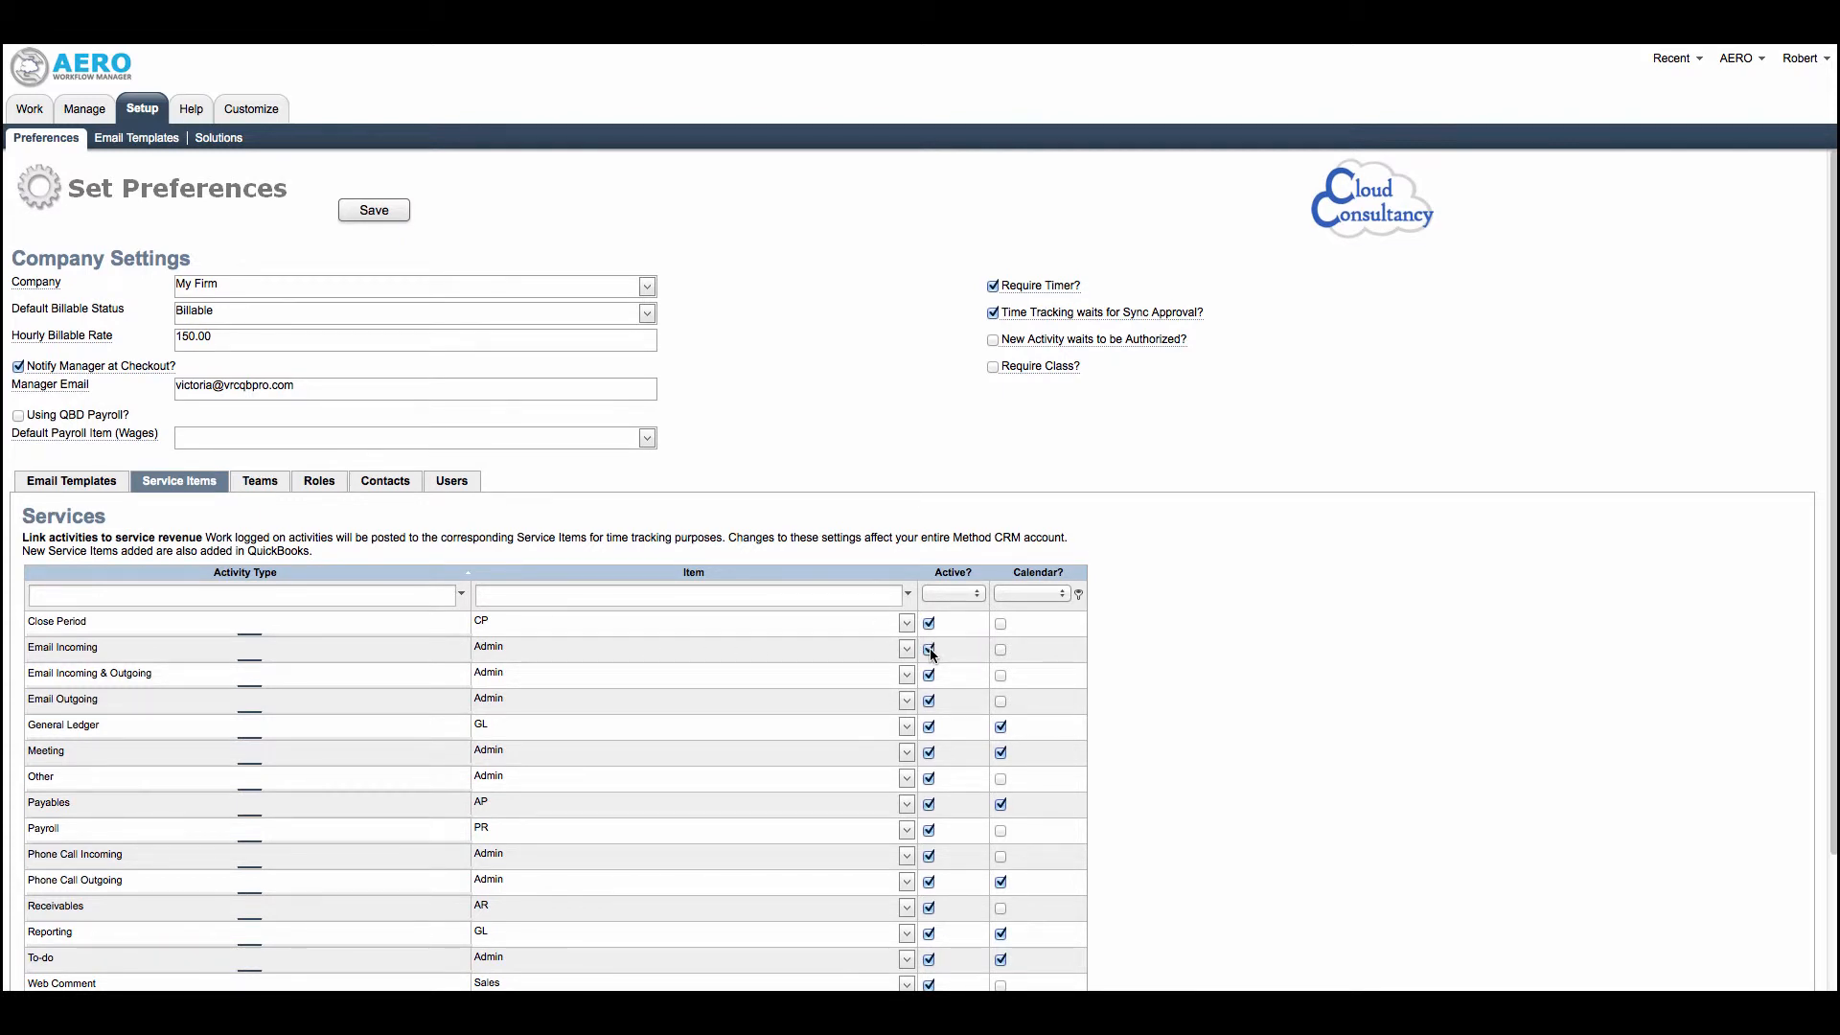
scroll(1085, 630, down, 1)
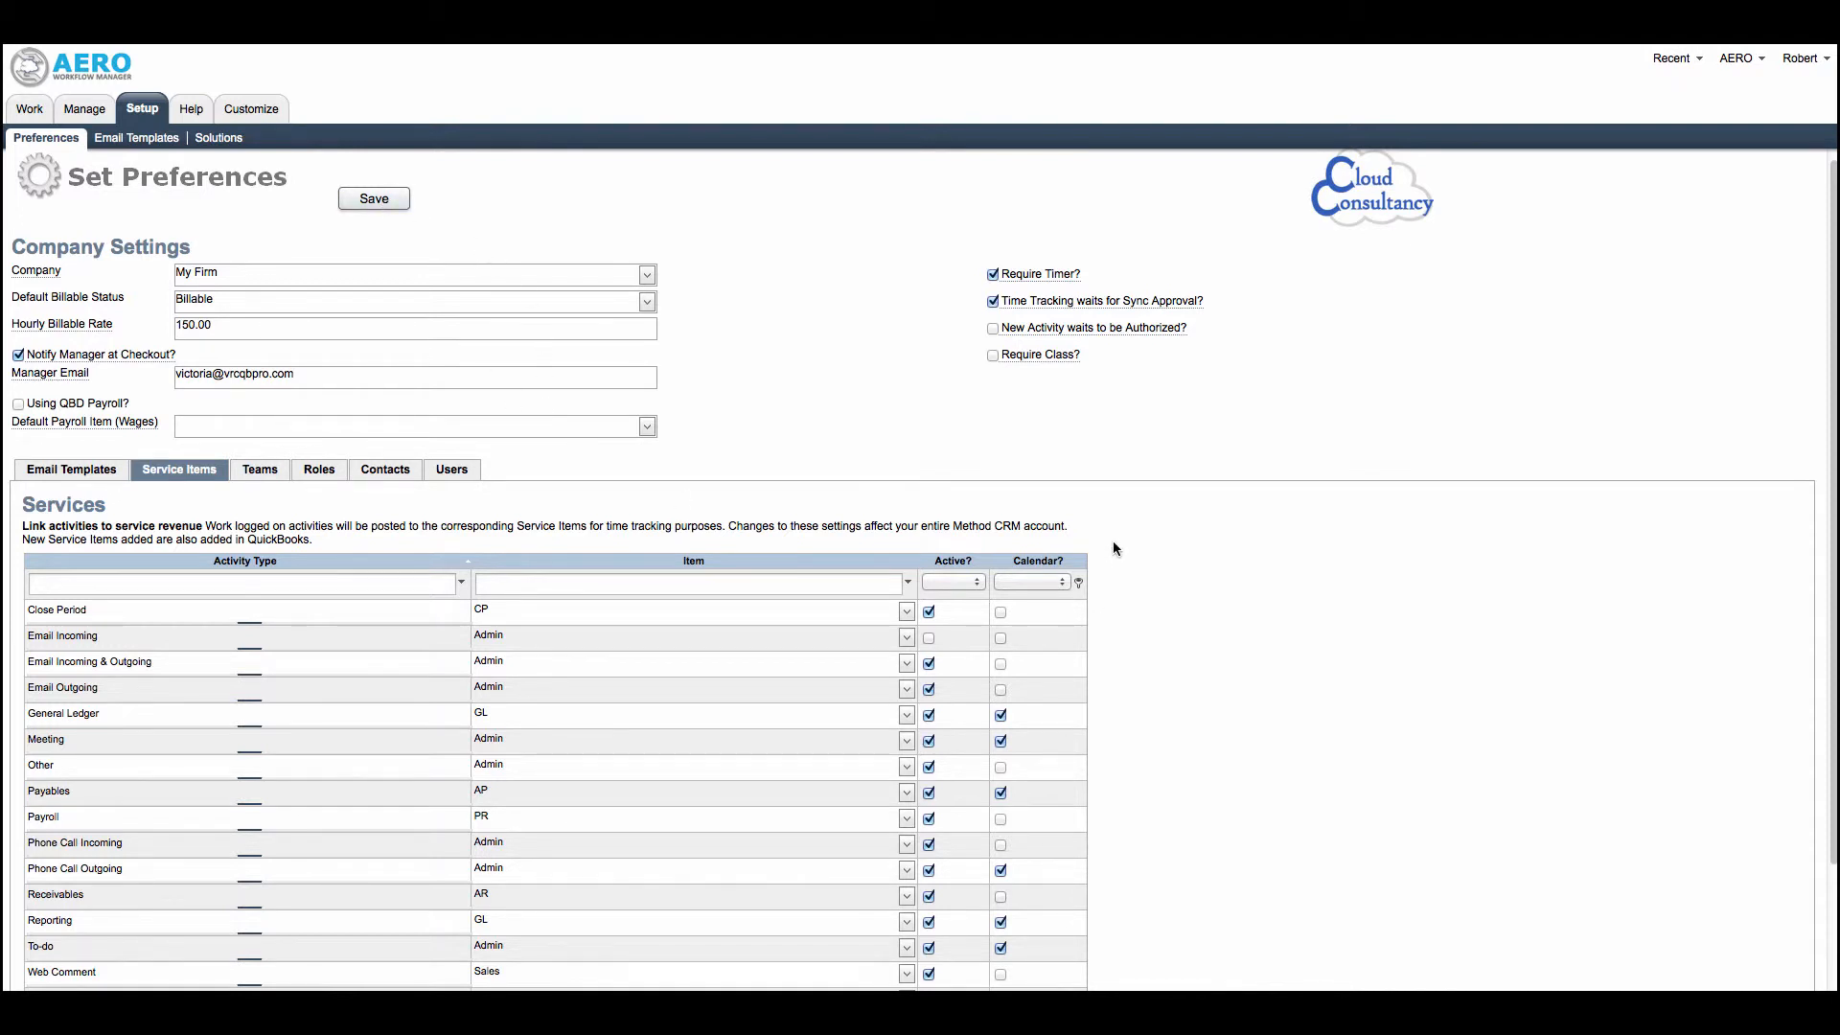
scroll(1090, 539, down, 1)
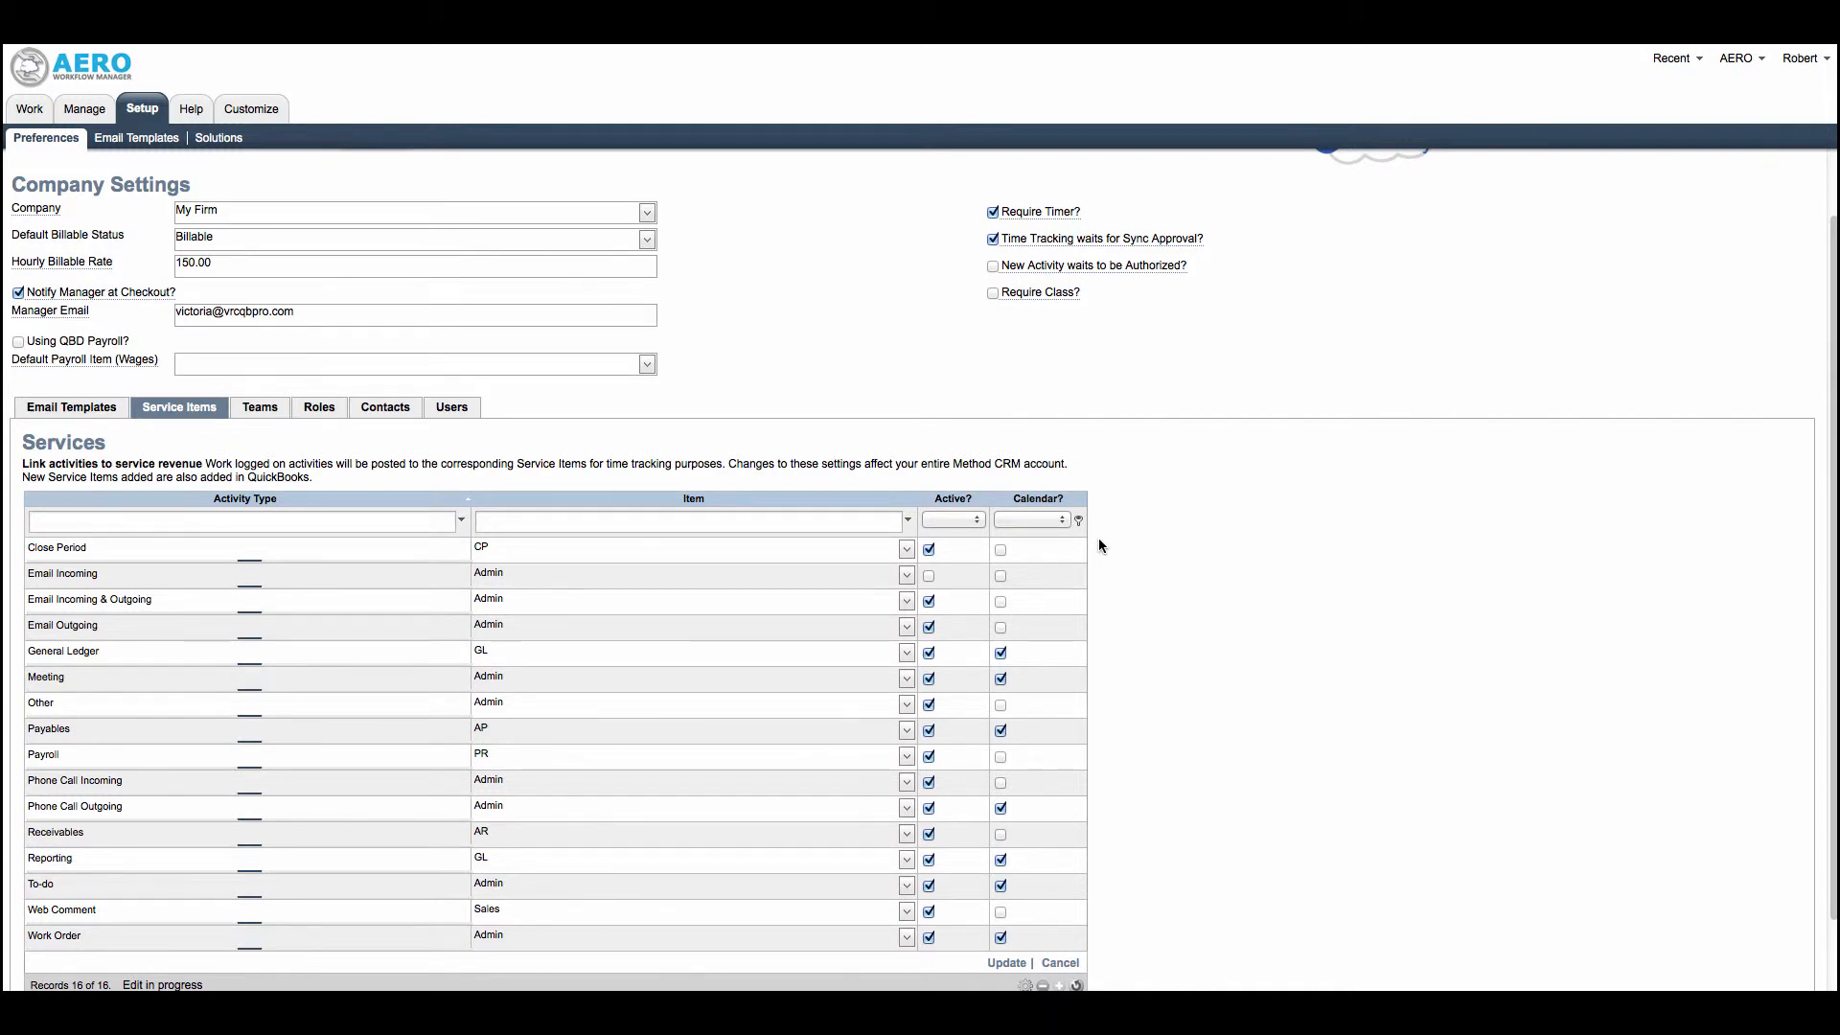
scroll(1099, 545, down, 1)
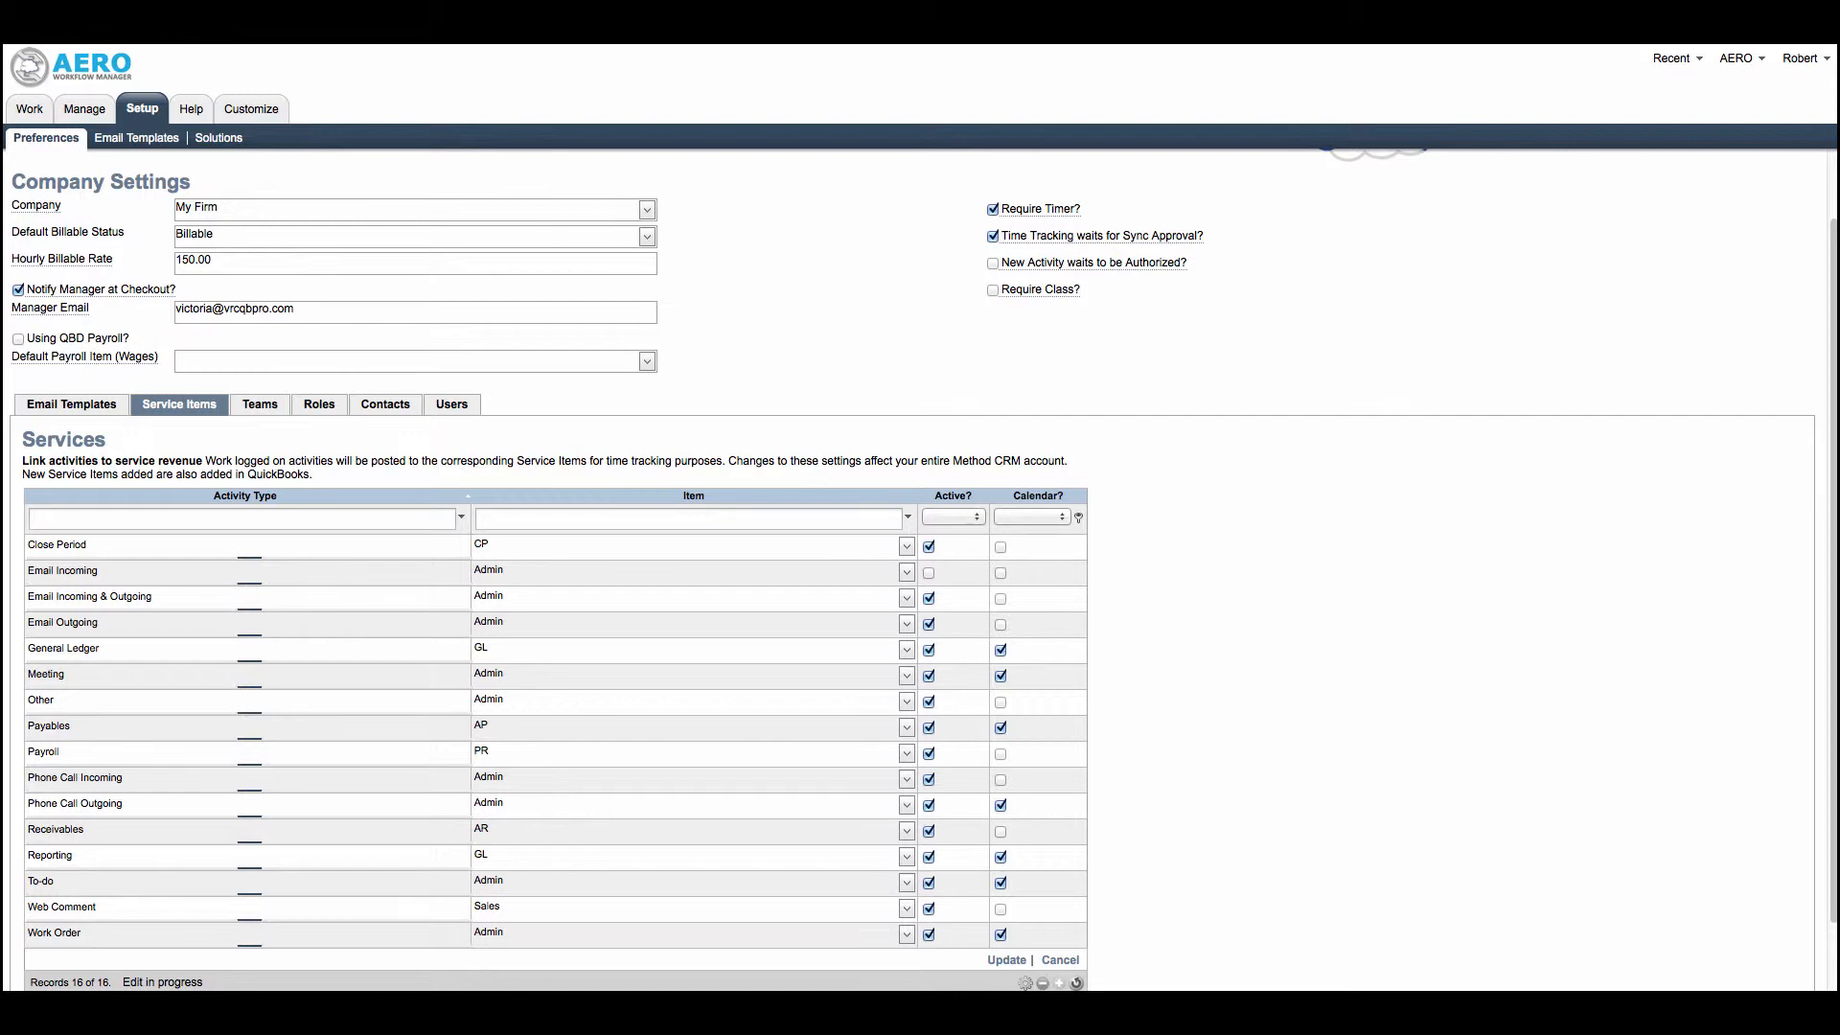
scroll(920, 570, up, 1)
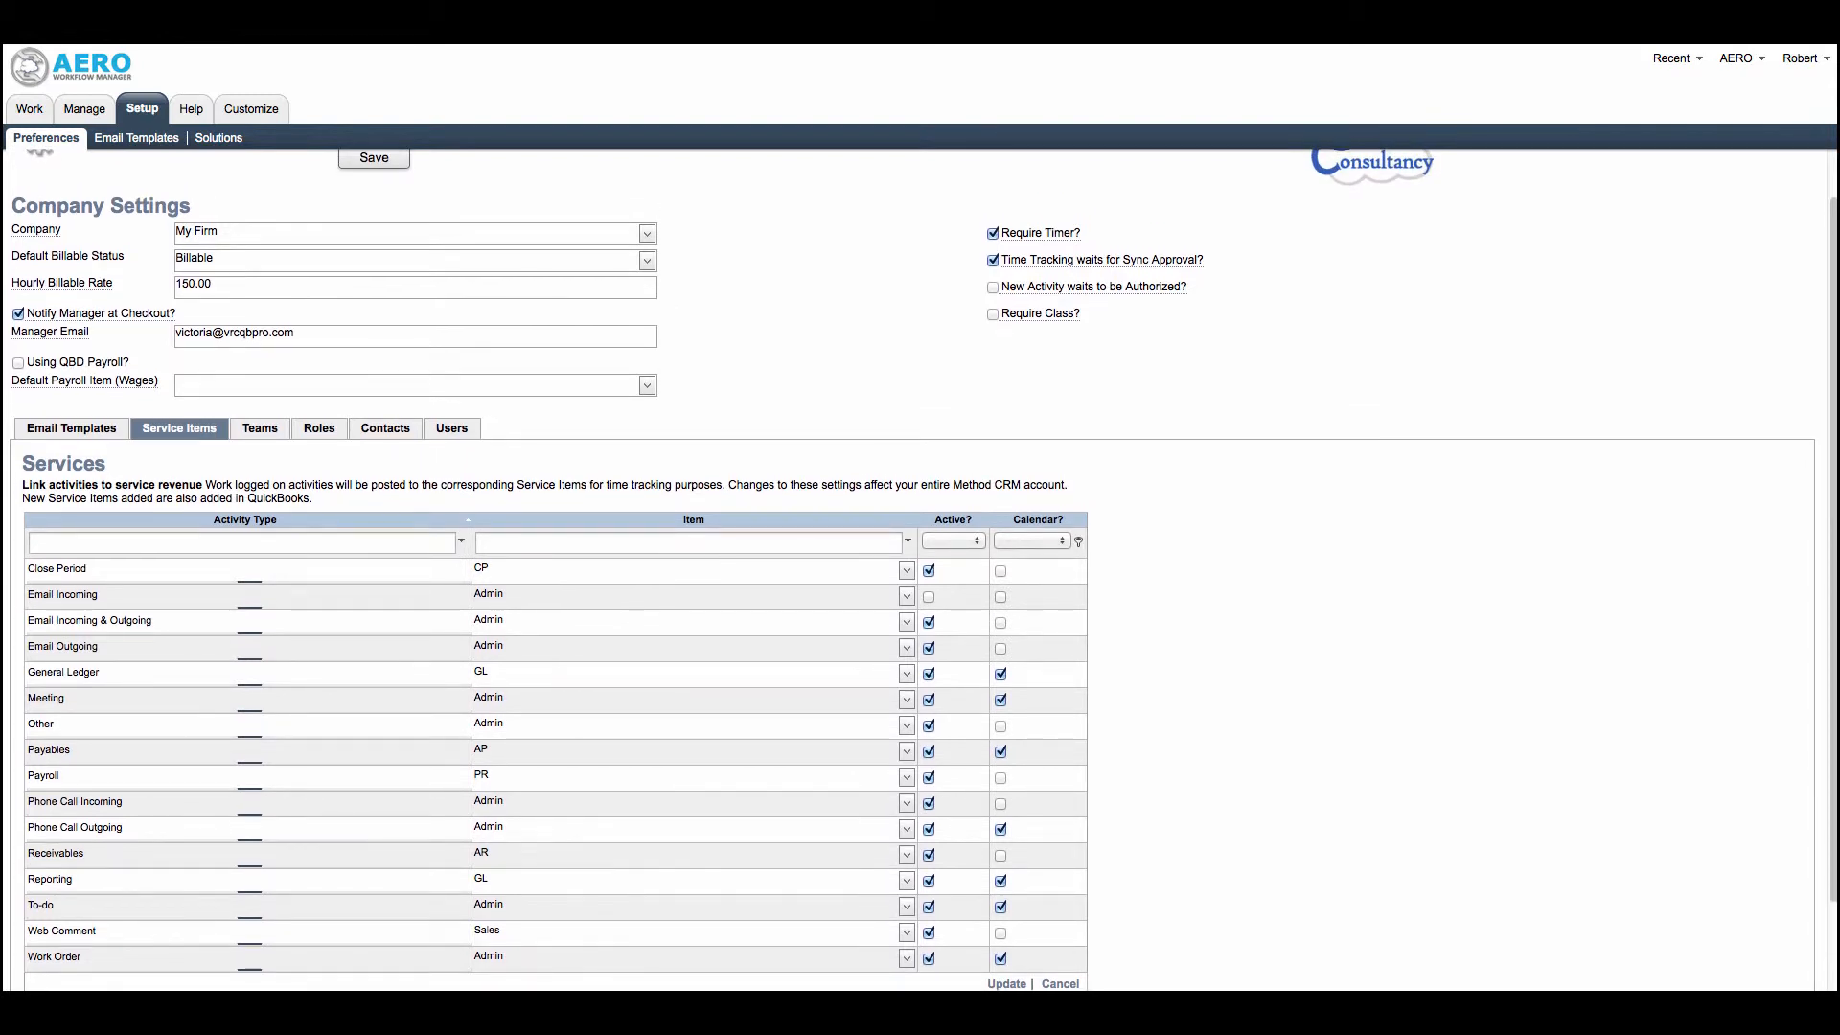
scroll(1016, 970, down, 2)
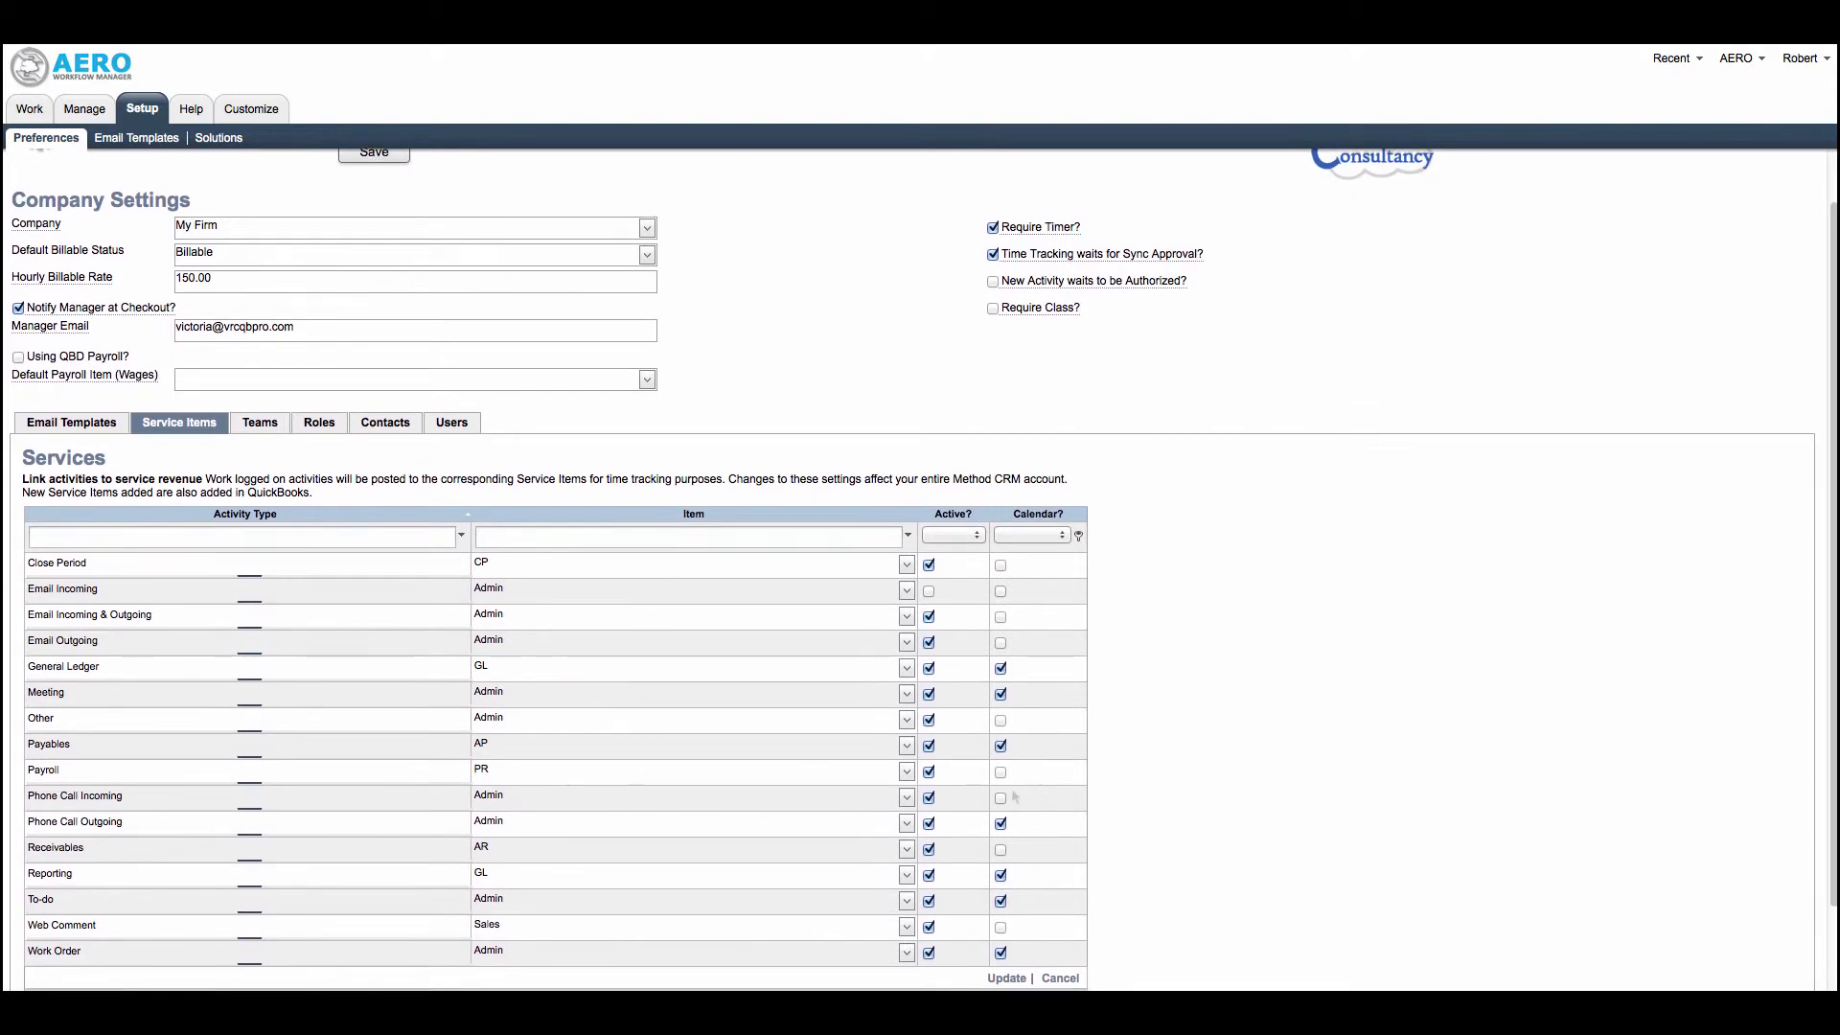
click(1011, 947)
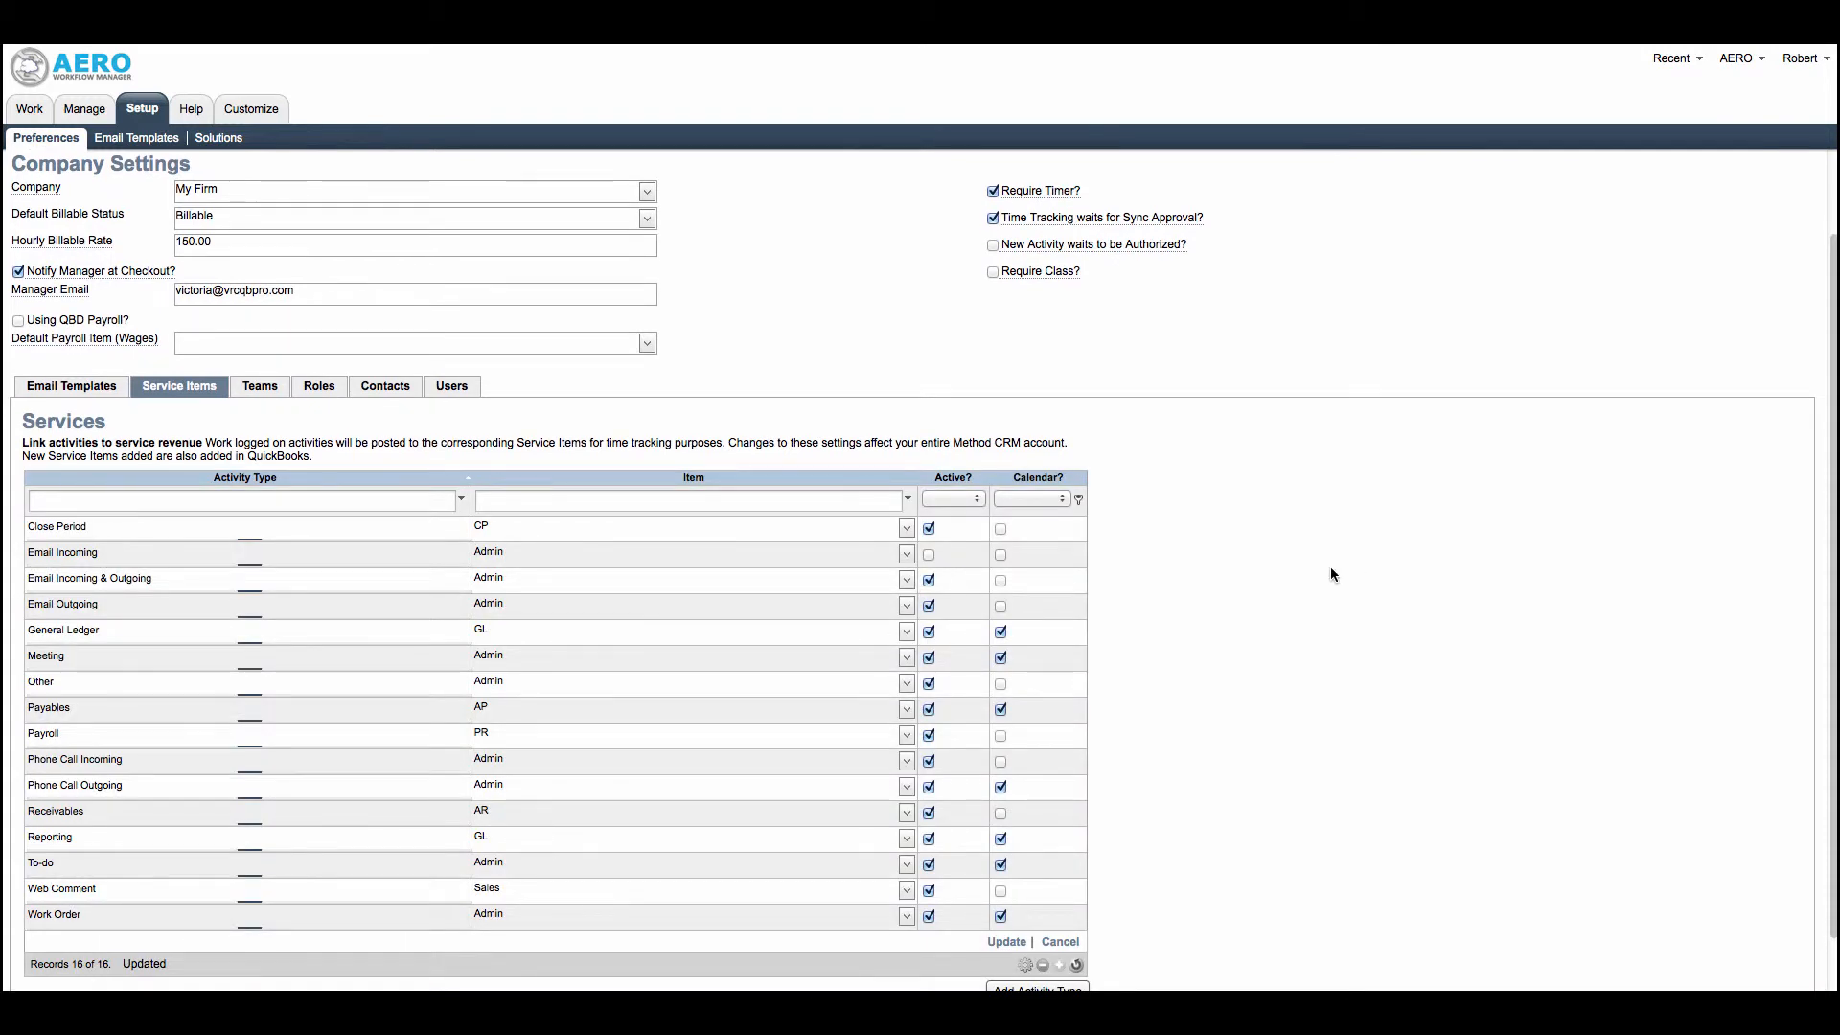
- Make the Email Incoming activity type active again and update the services list
click(929, 555)
click(1006, 943)
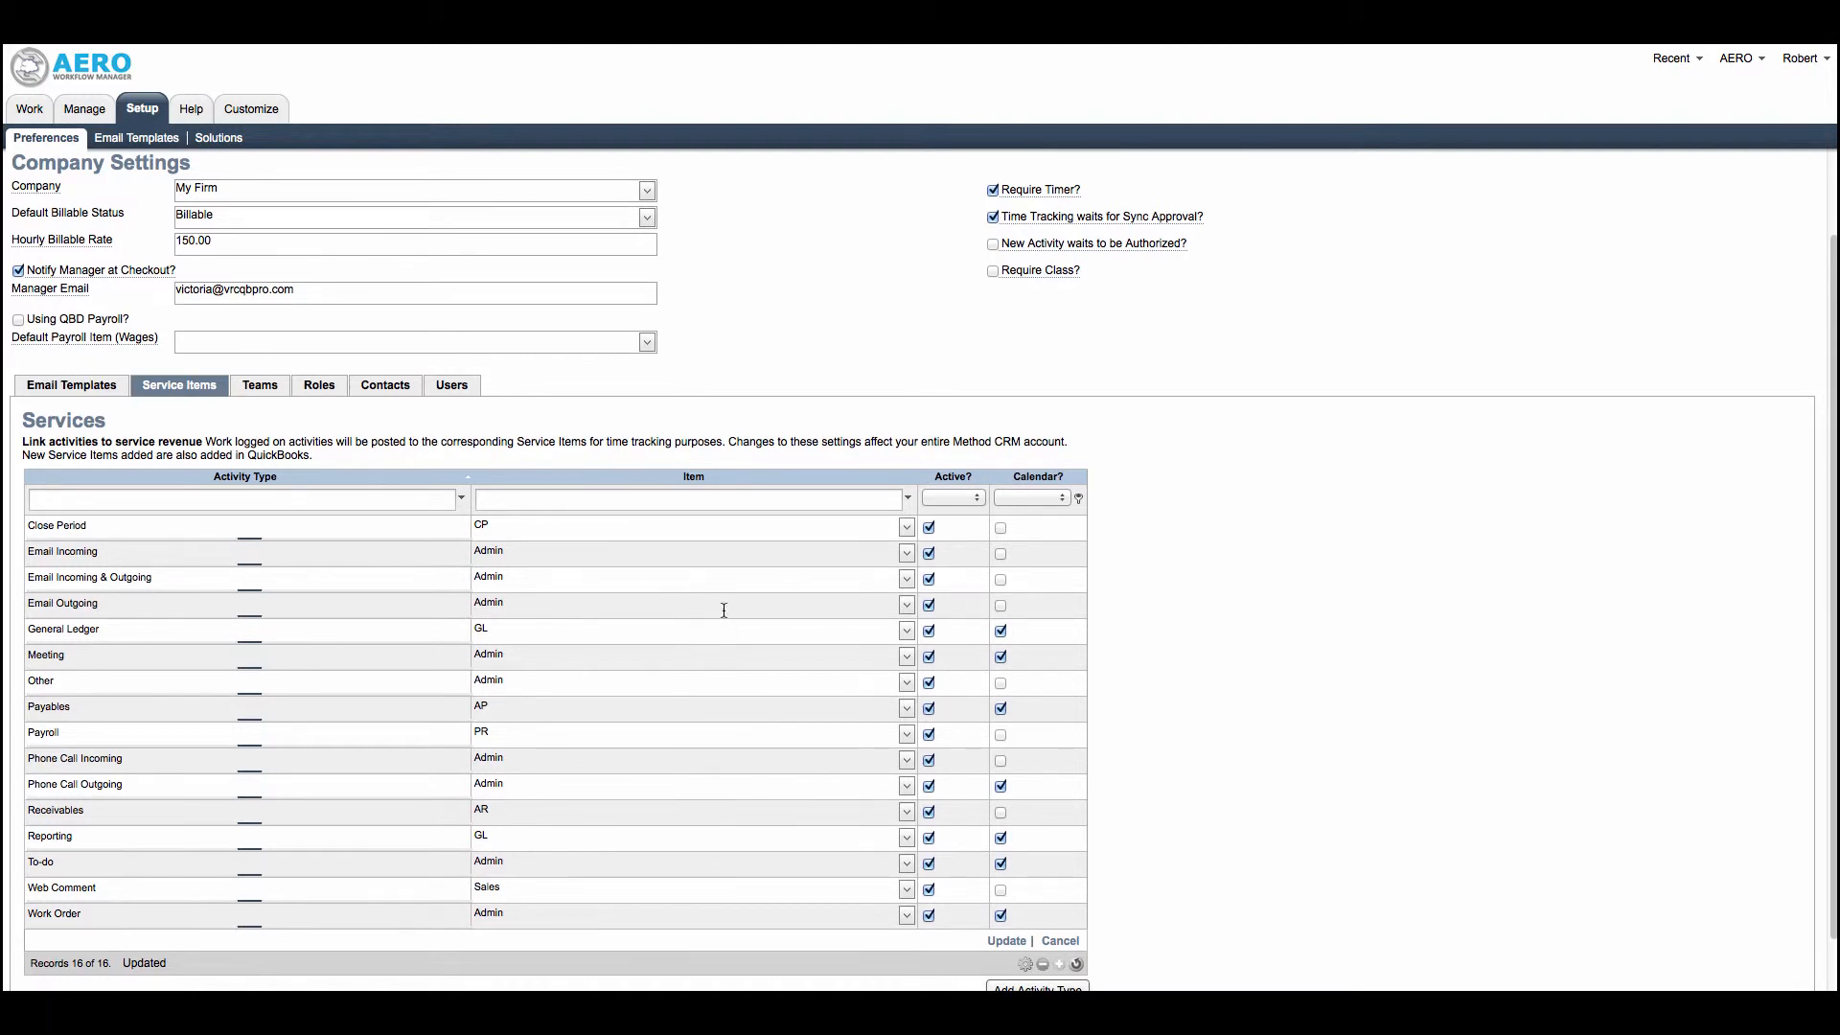
- View the form for adding a new activity type and close it without saving
scroll(972, 865, down, 1)
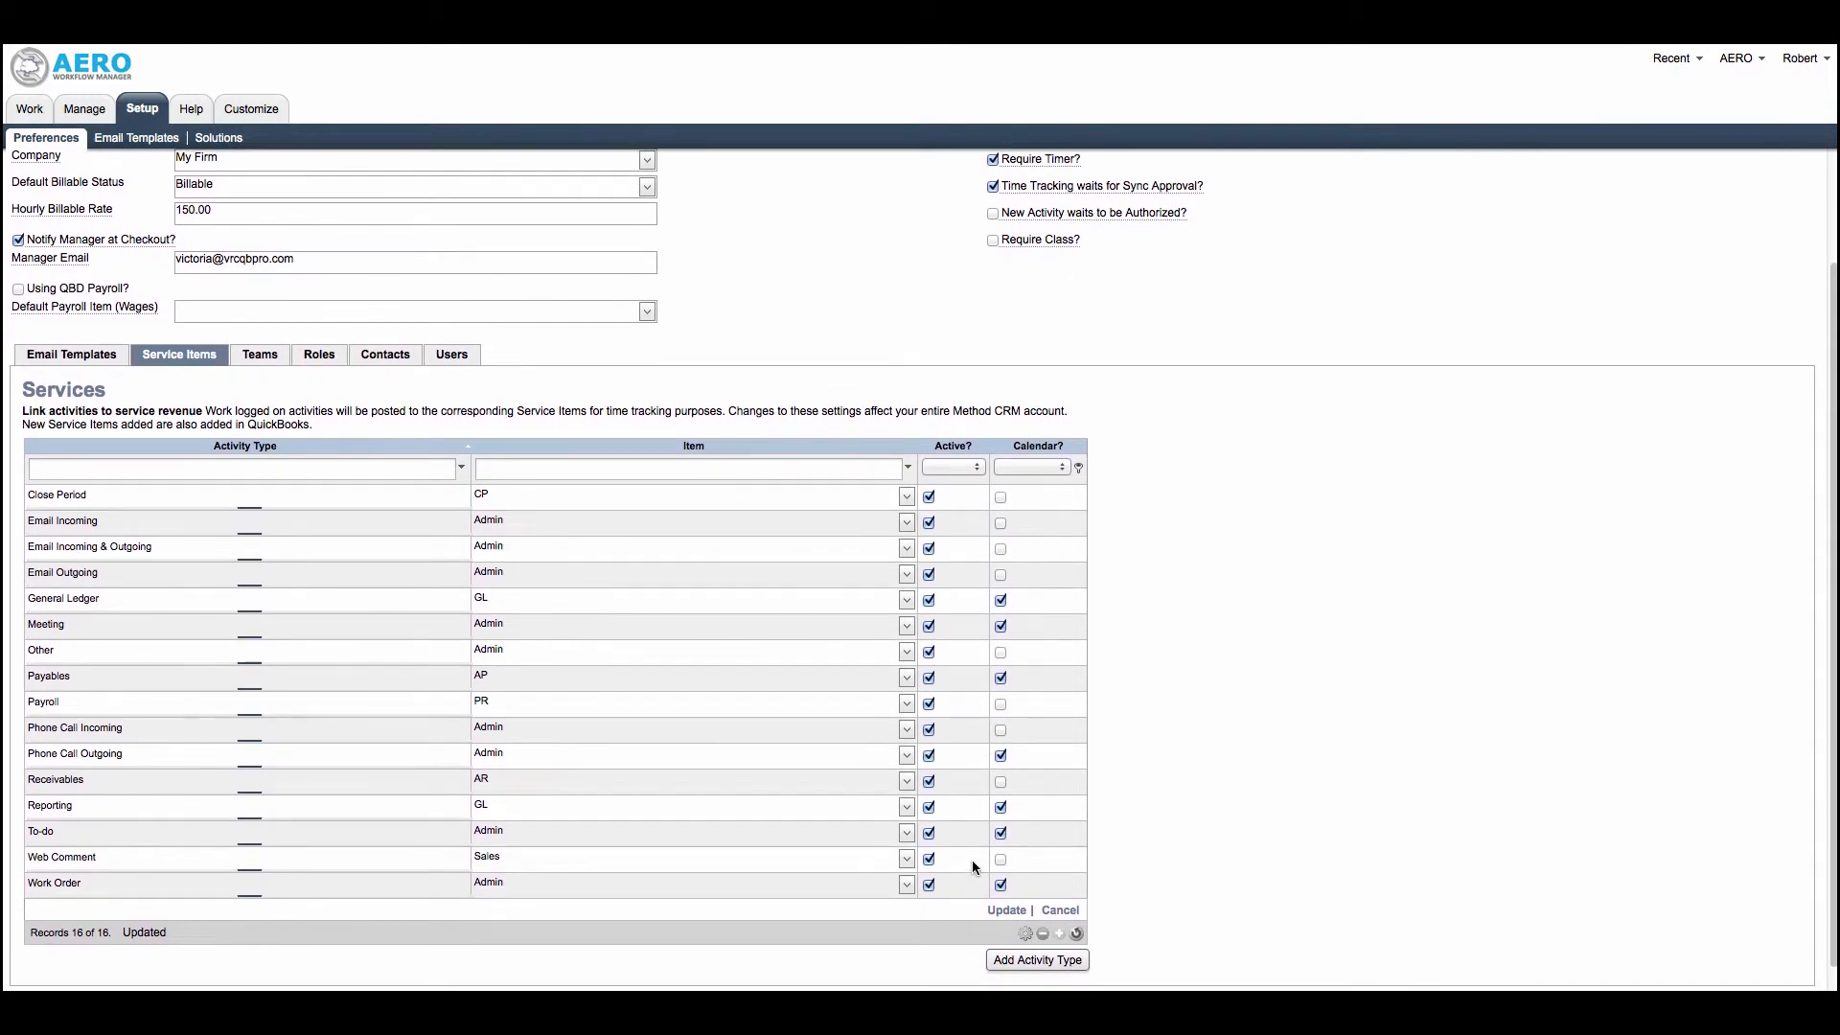
scroll(972, 860, down, 1)
click(1020, 951)
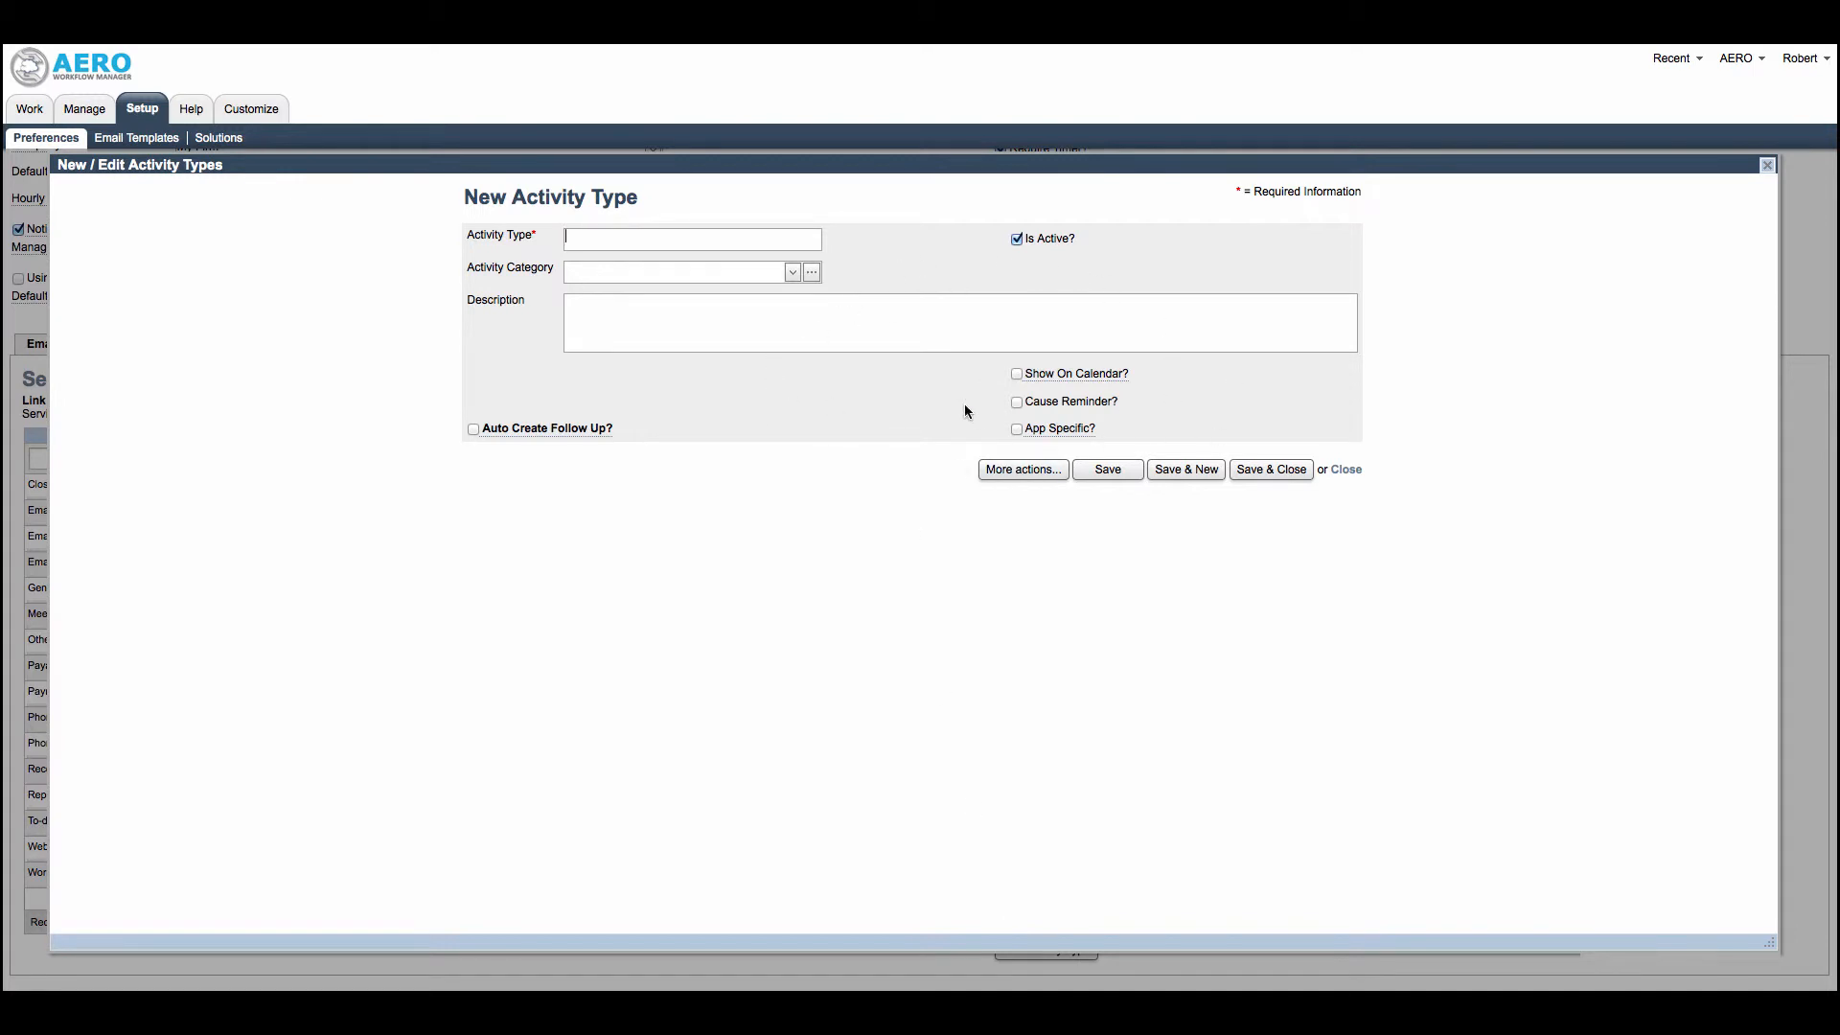
click(1346, 474)
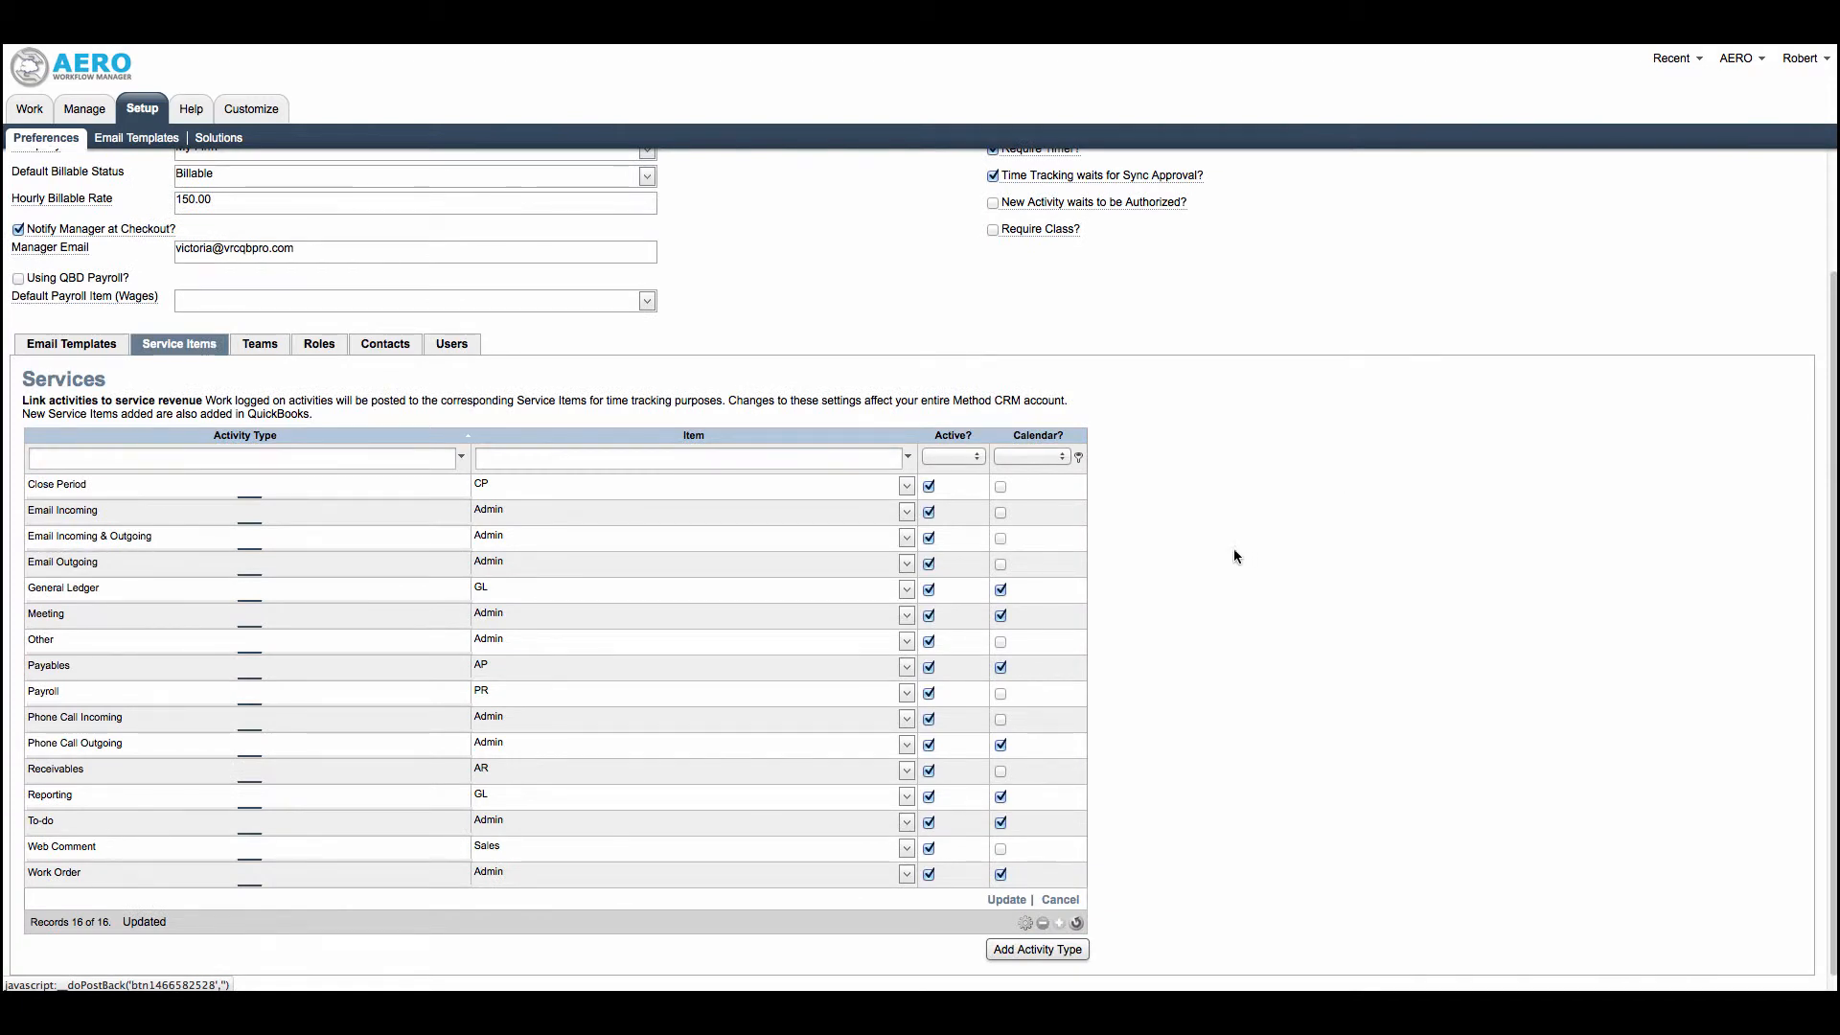
- In the team settings, choose a staff user and select Delaney Designs, ABC Company and Adams Associates:Adams Job, extending the selection to all customers
click(262, 349)
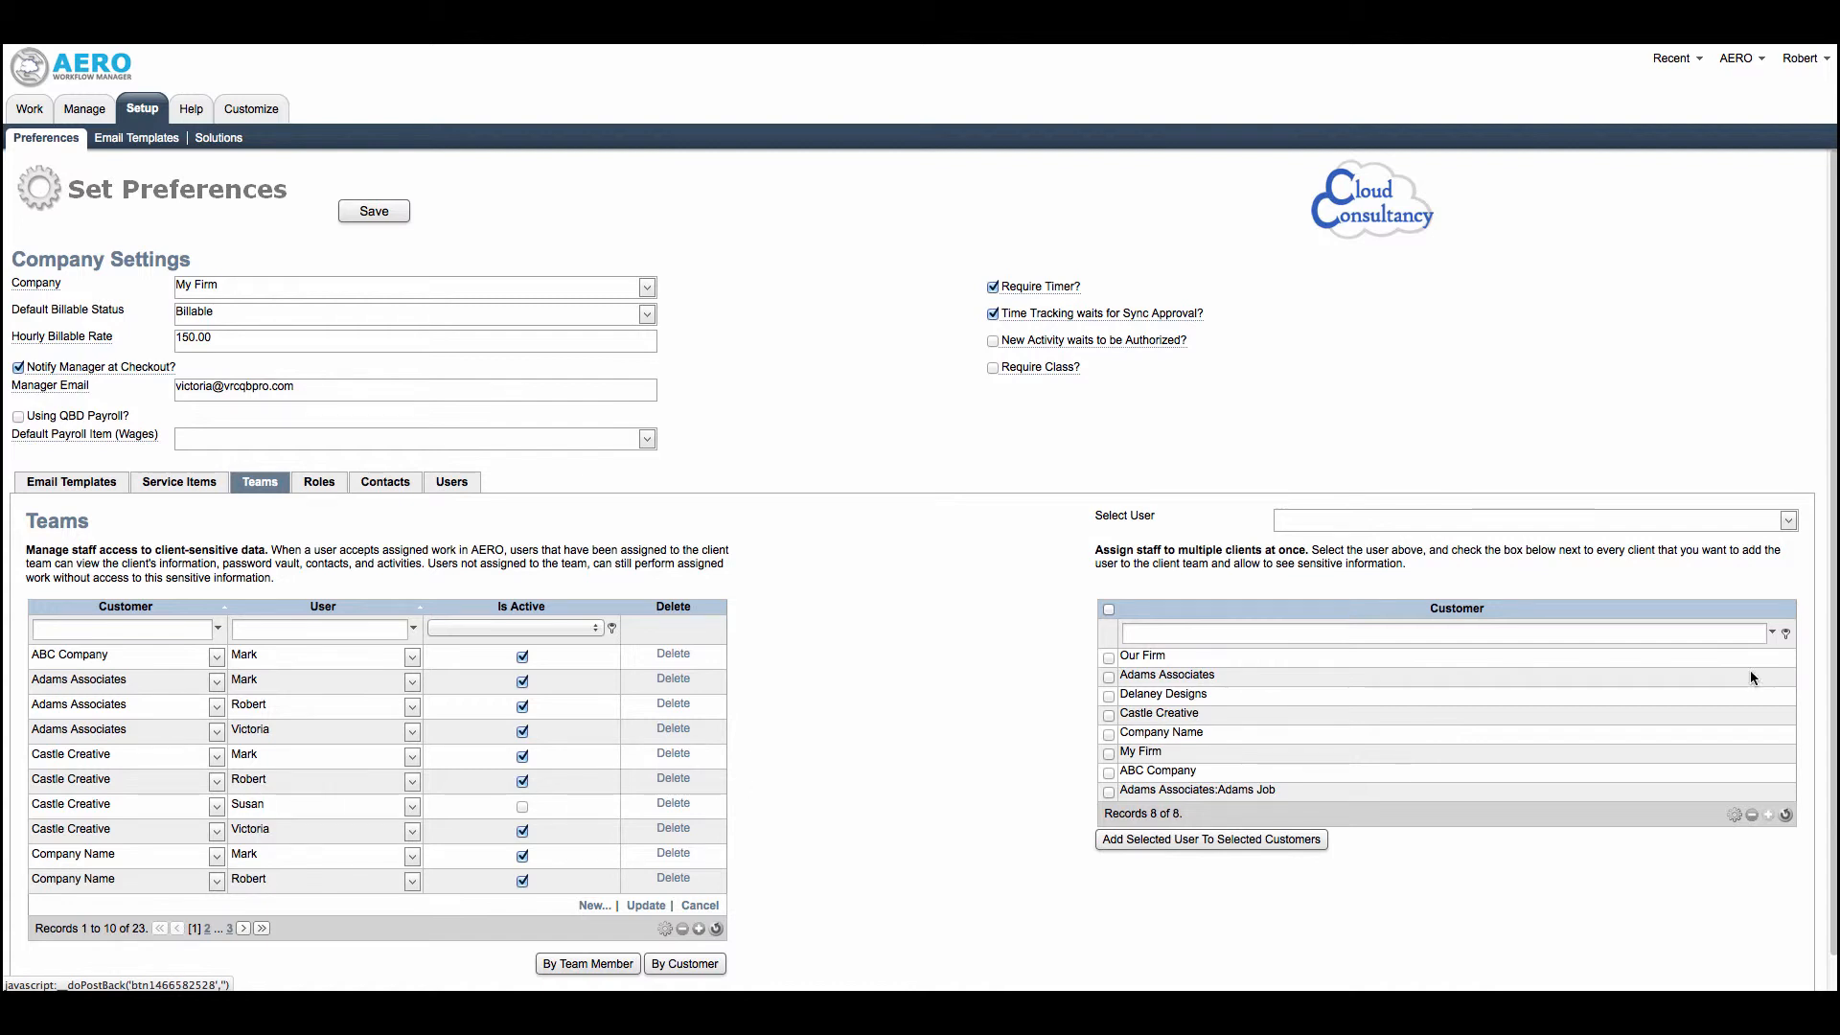
click(1788, 523)
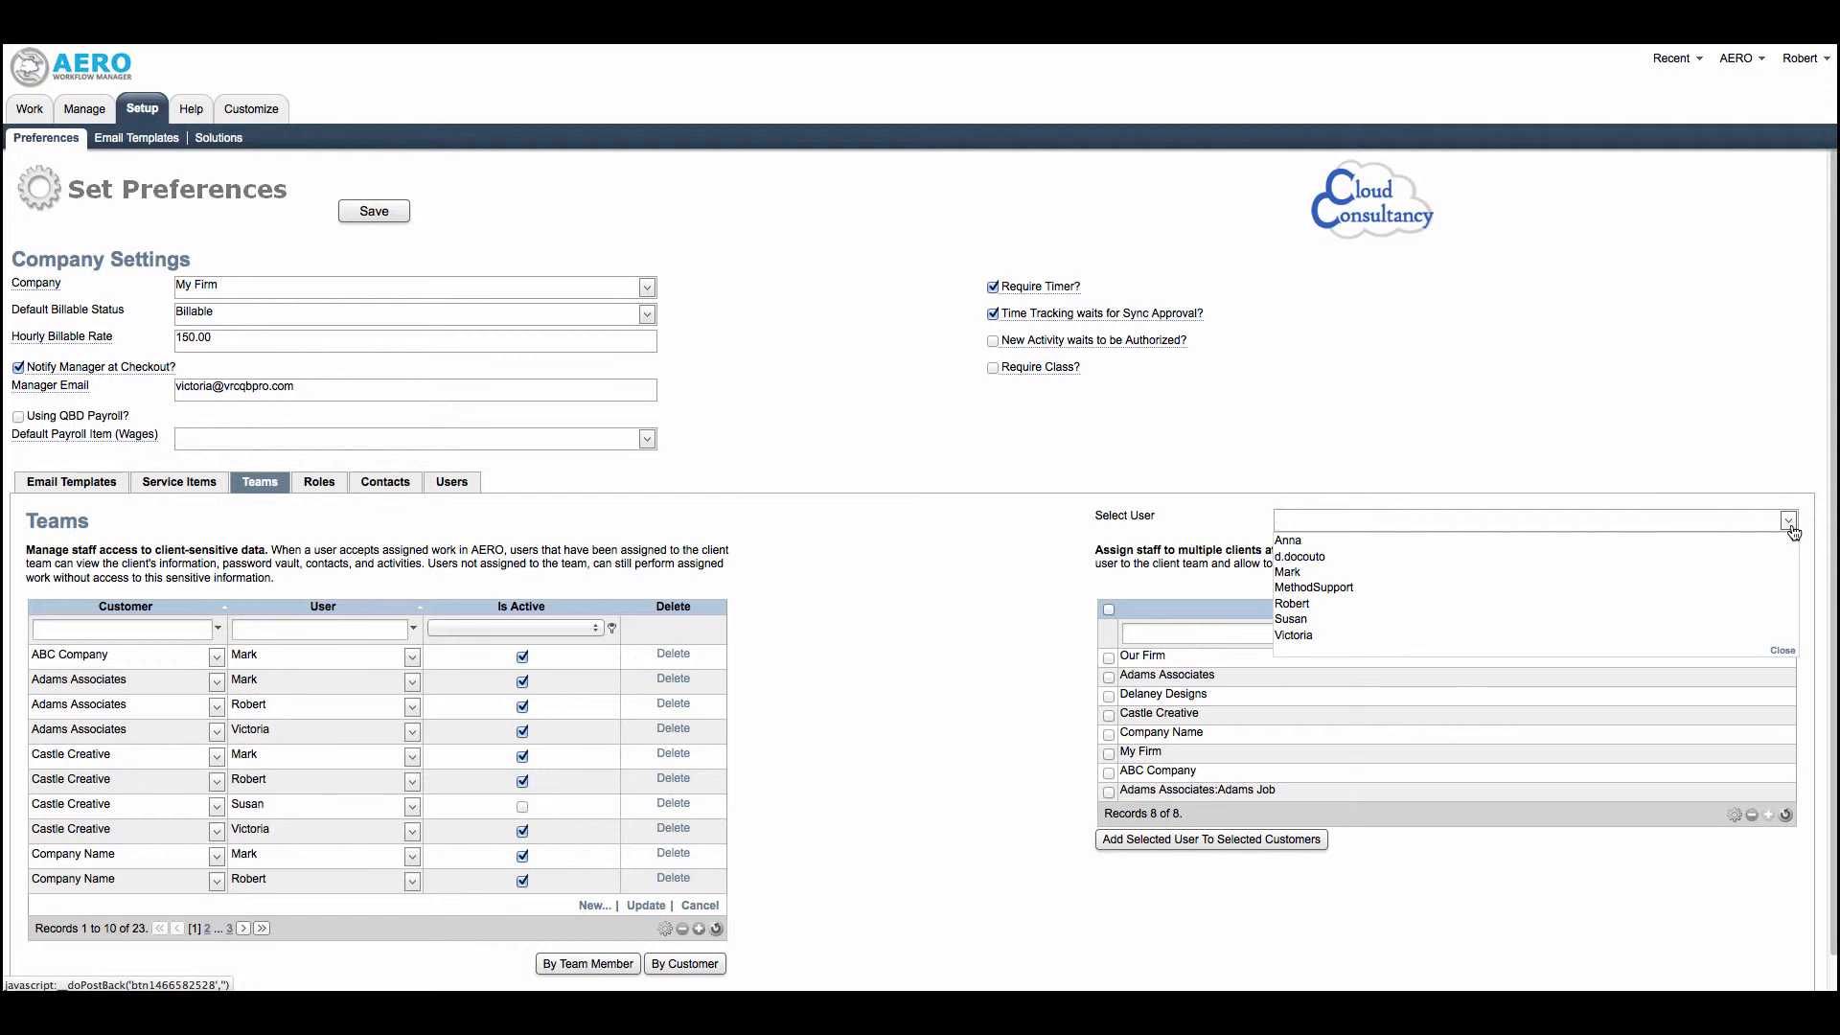
click(1703, 623)
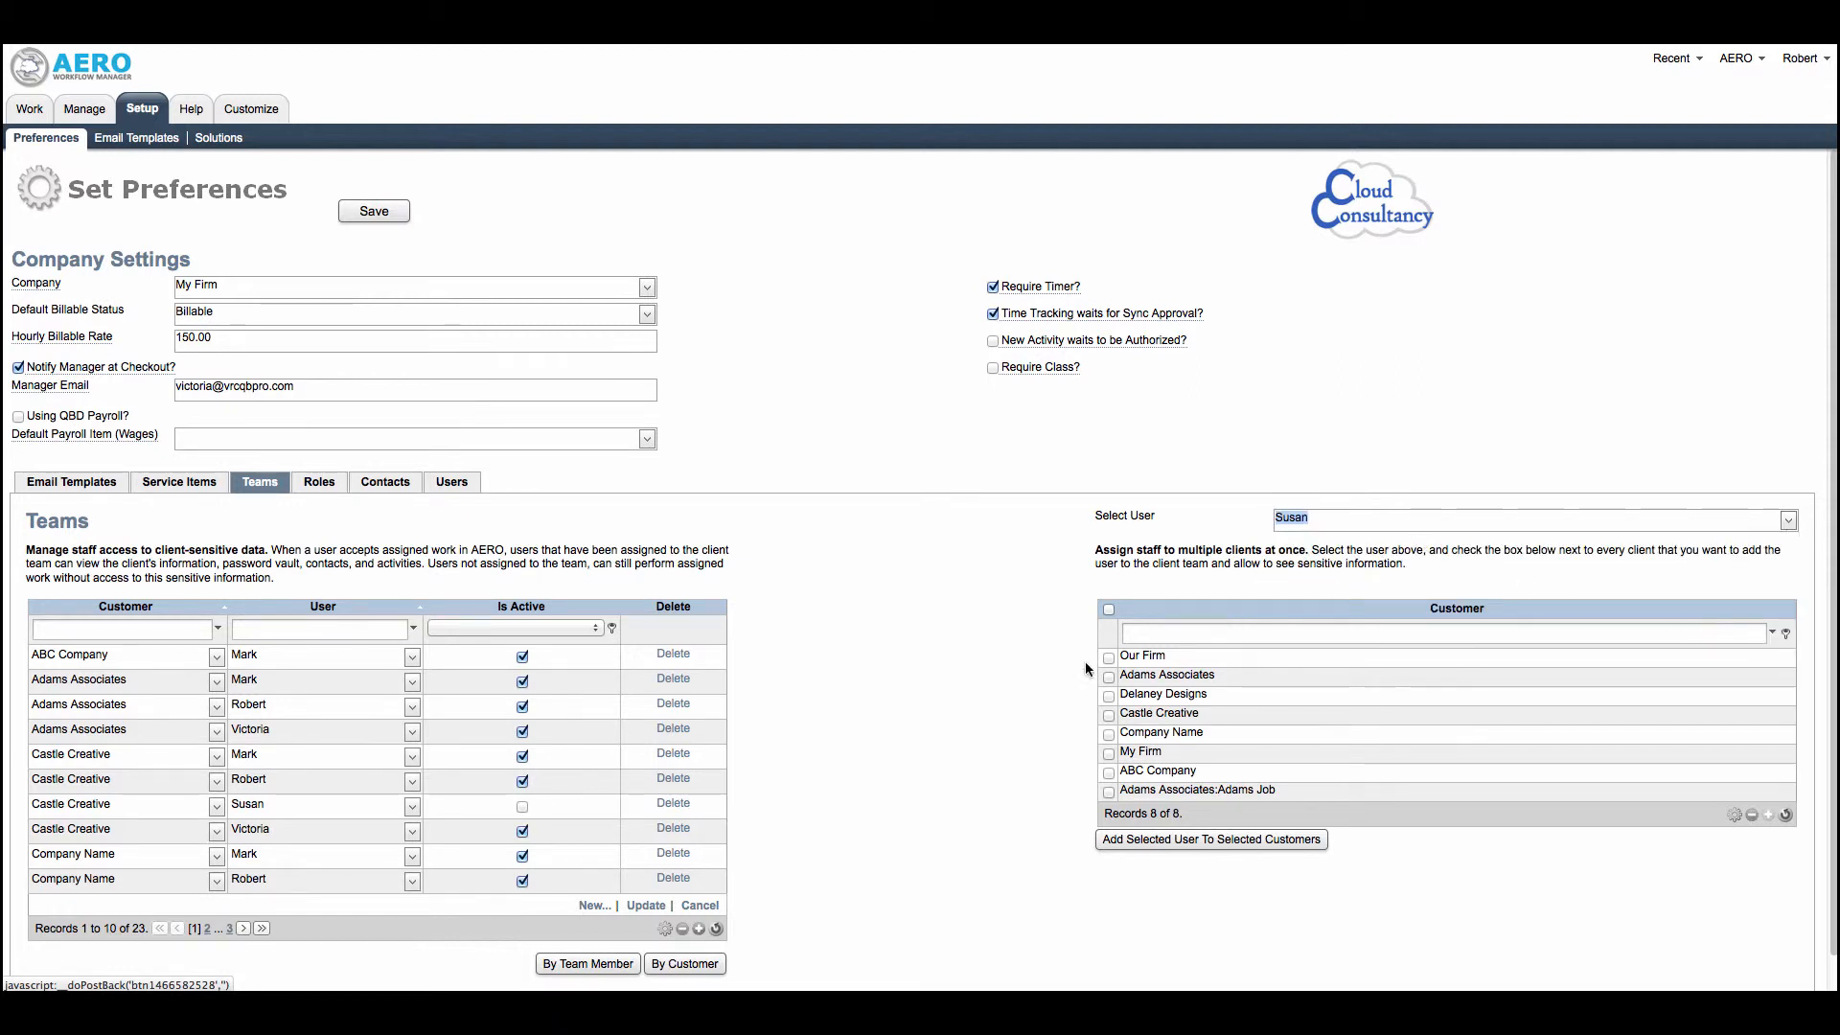
click(1108, 697)
click(1109, 773)
click(1109, 794)
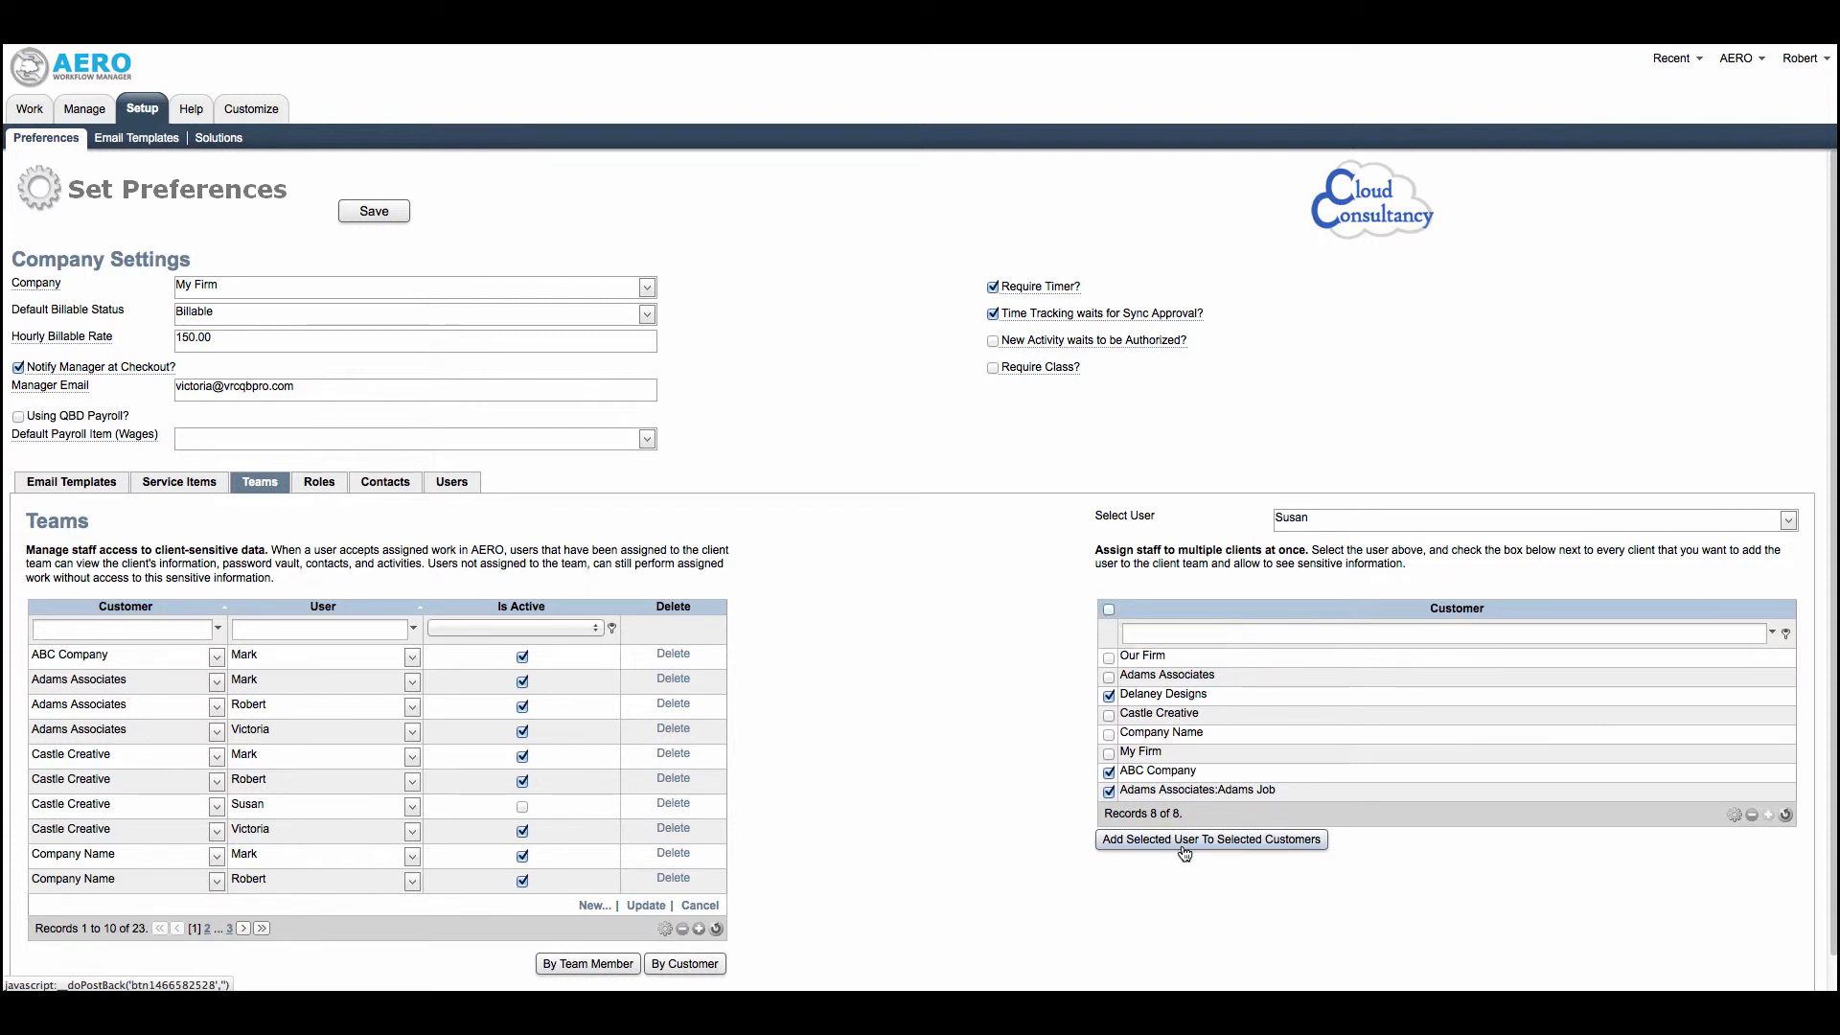
click(1108, 609)
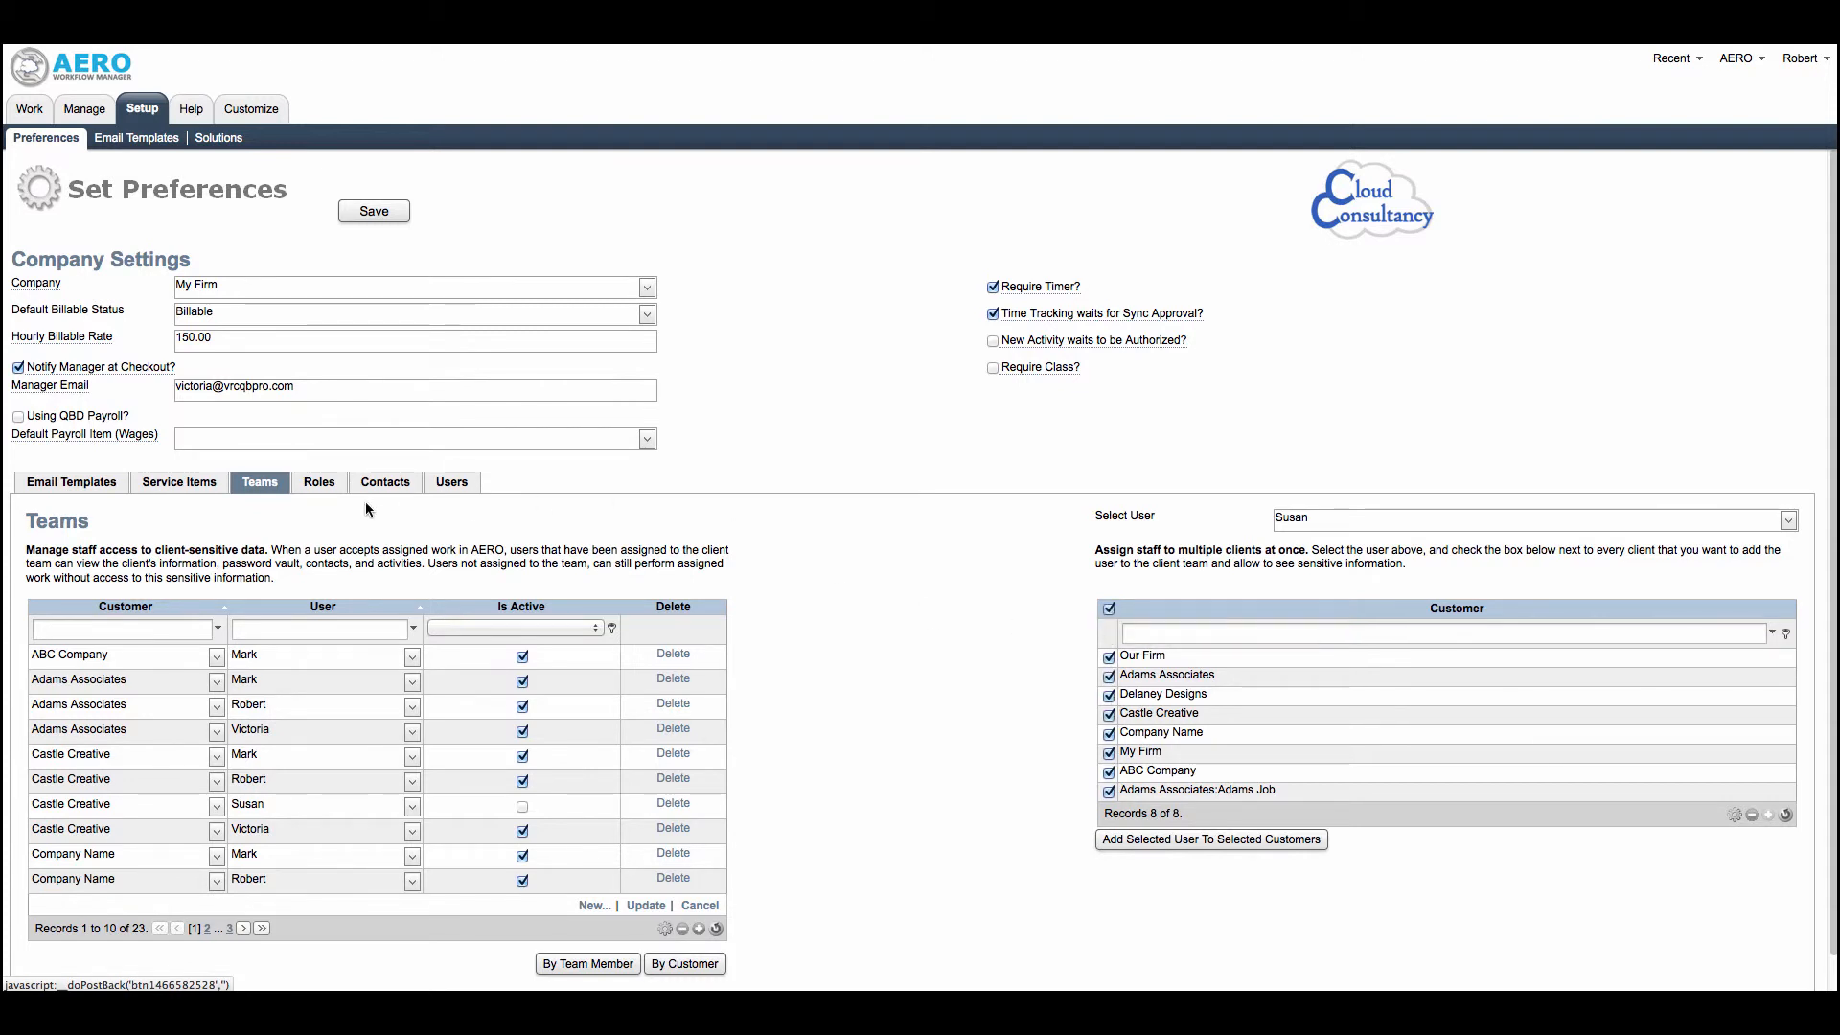
- View the activity roles, and in the contacts settings select the Castle Creative contact and the first and third vendor contacts listed
click(318, 493)
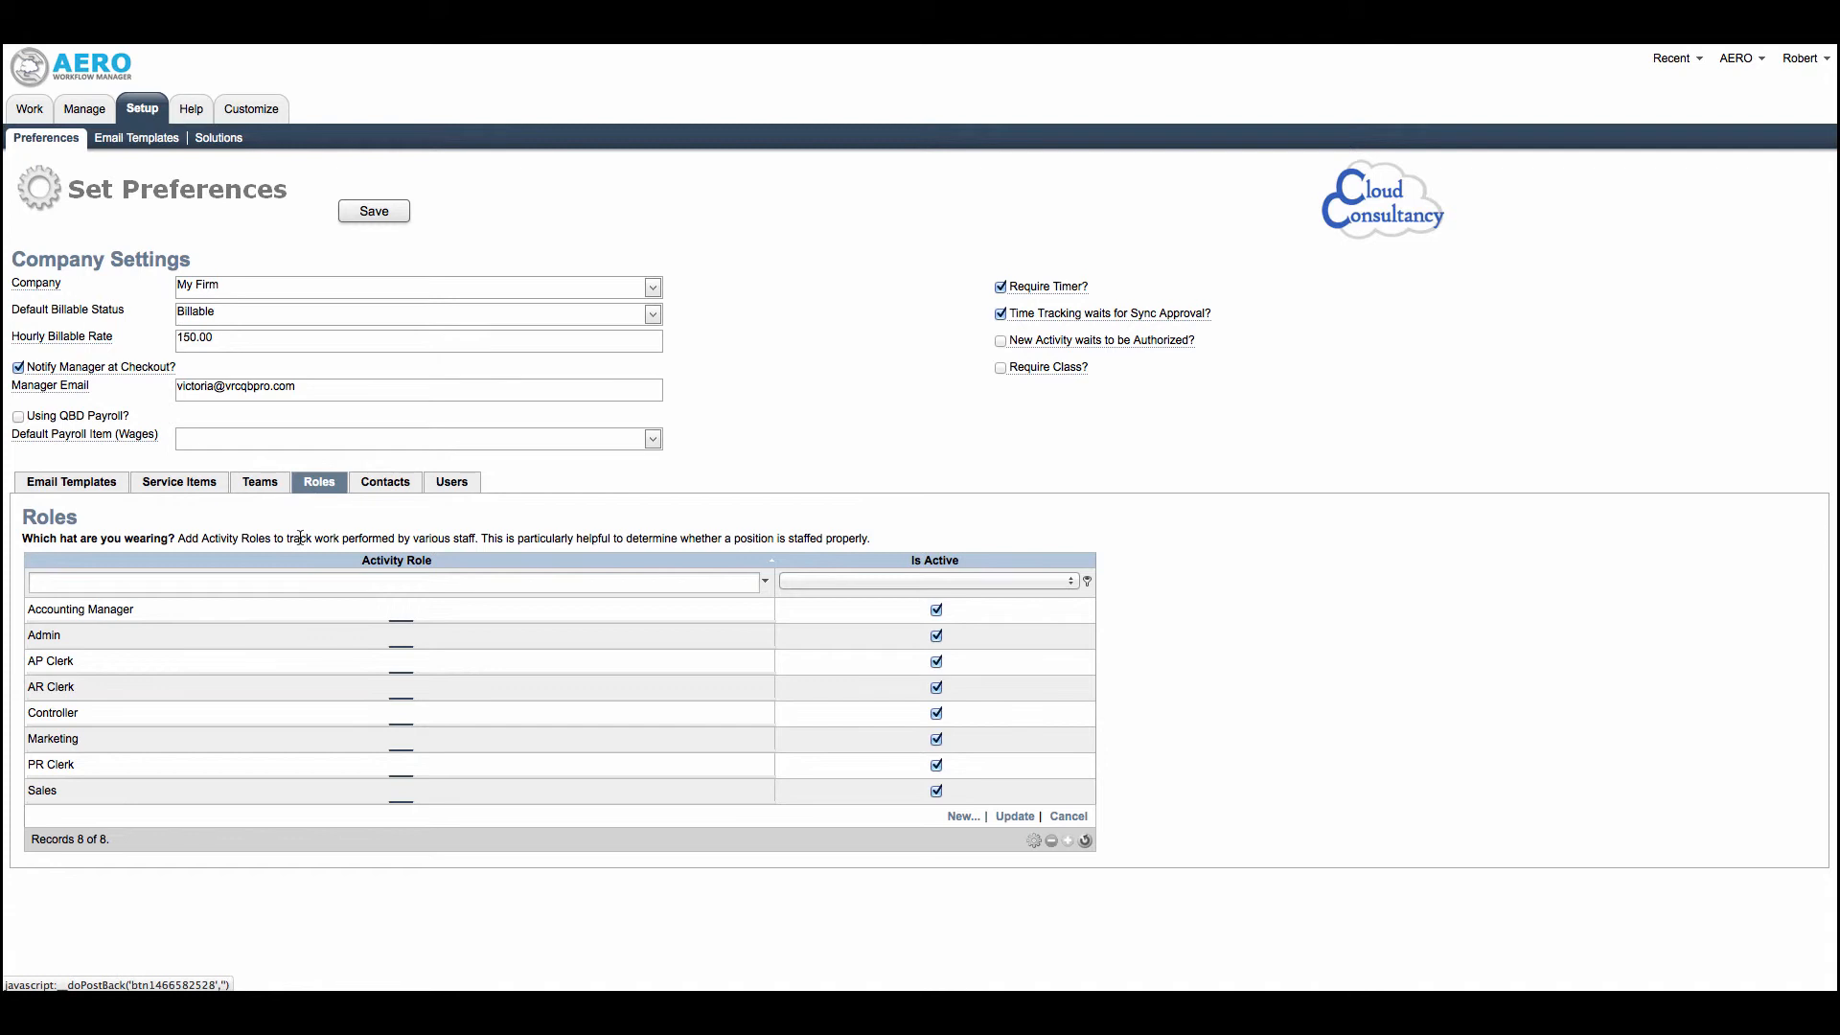
click(374, 489)
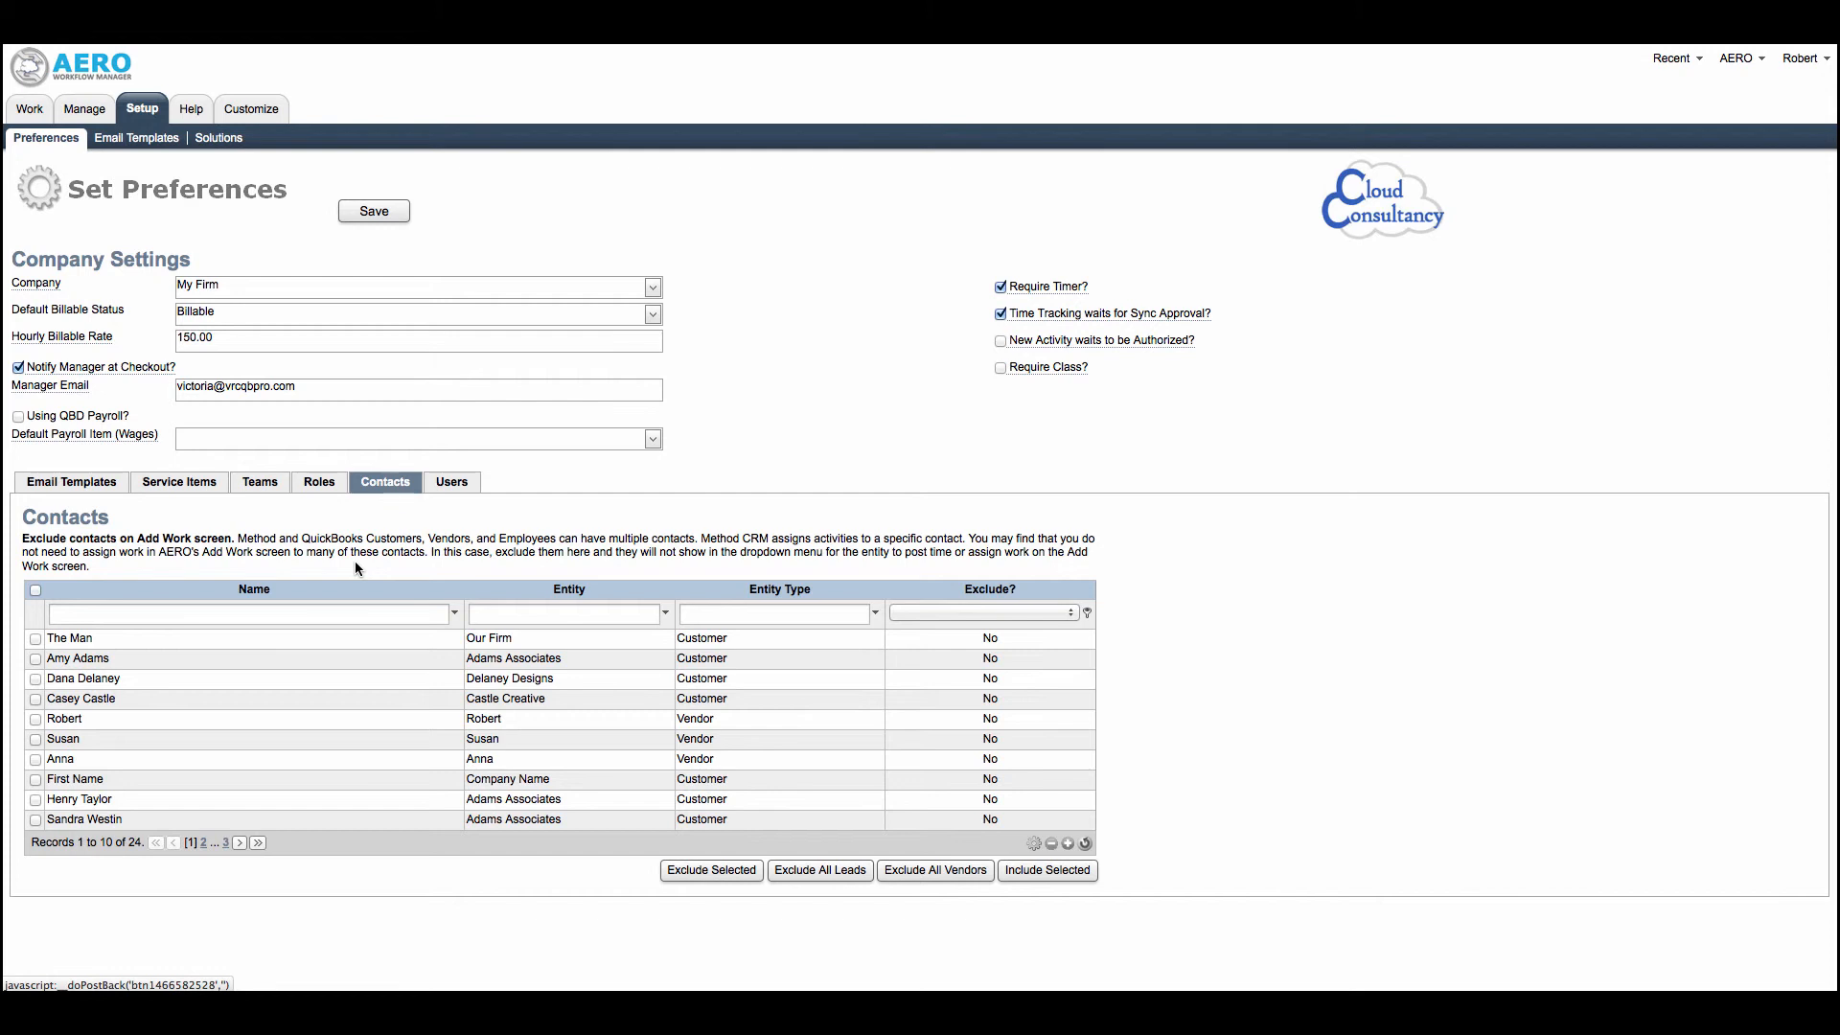
click(36, 699)
click(35, 718)
click(35, 759)
- View the user settings for designating firm partners and managers
click(453, 482)
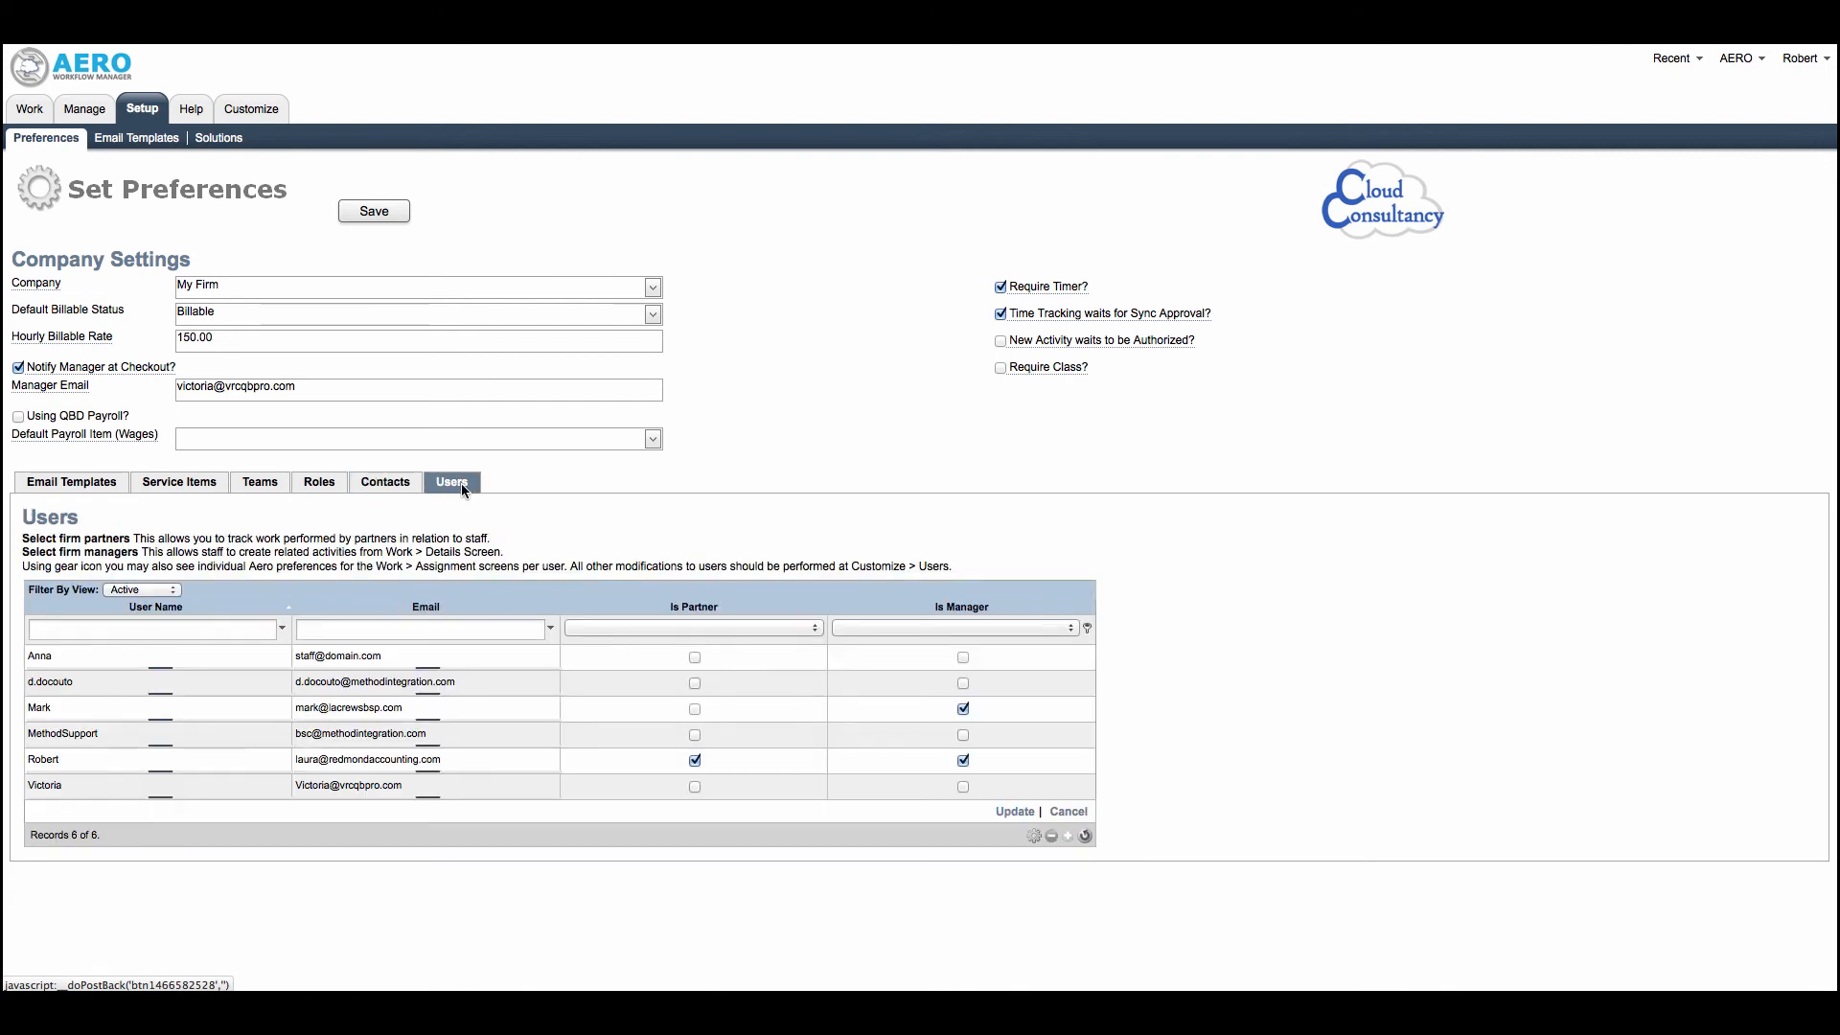